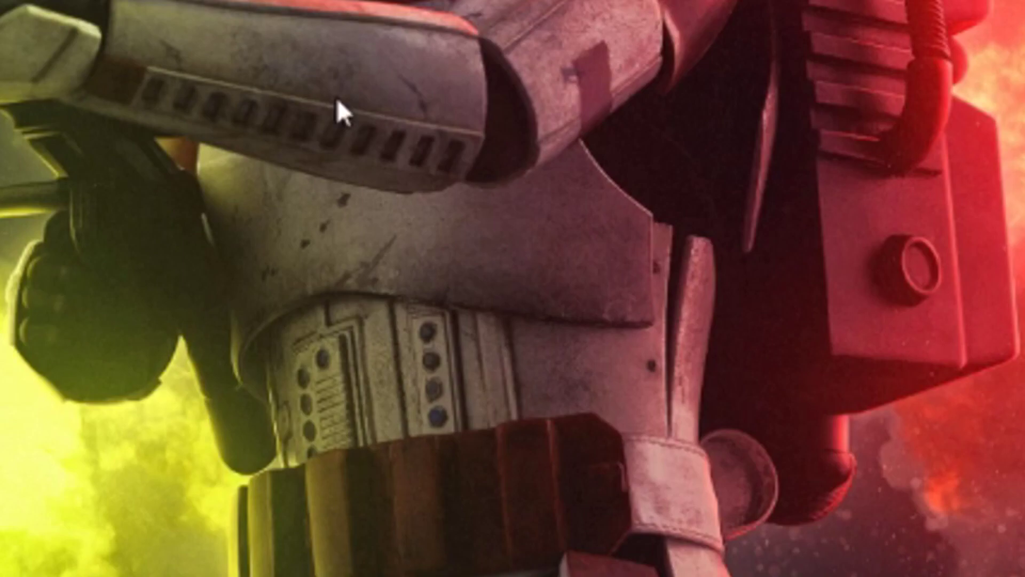
Right-click the desktop to show the context menu with the AMD Radeon Software entry.
{"action": "right_click", "coordinate": [337, 99]}
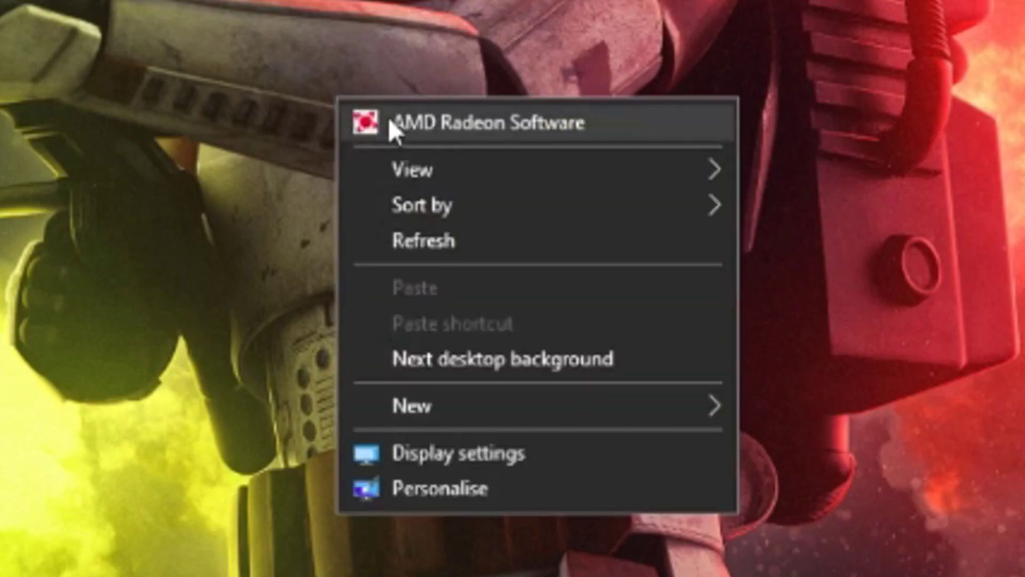
Launch AMD Radeon Software from the desktop context menu to reach its Home page.
{"action": "left_click", "coordinate": [455, 126]}
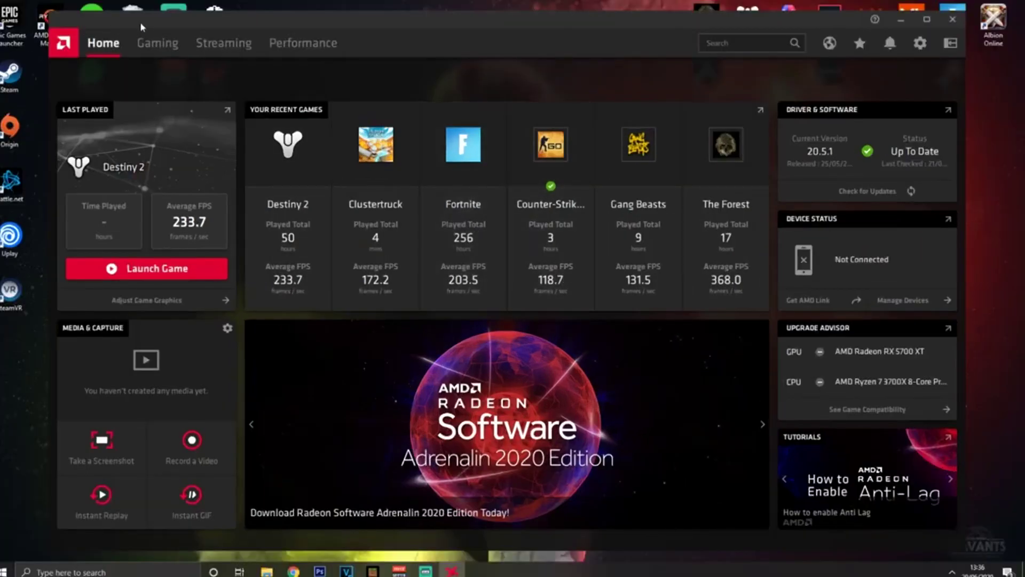
In Gaming > Global Graphics, compare the Gaming, Power Saving and Standard profiles, then choose eSports.
{"action": "left_click", "coordinate": [155, 37]}
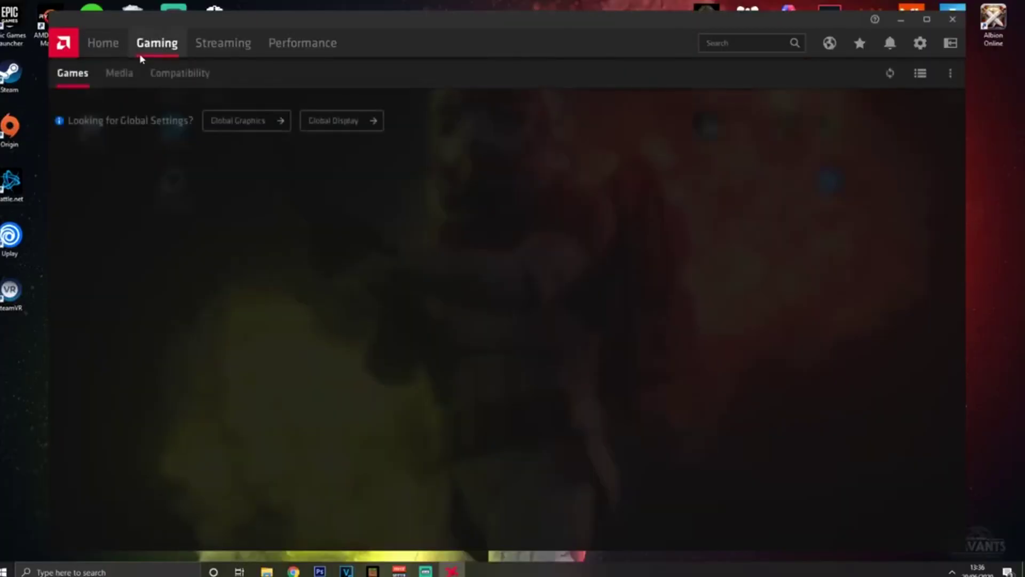
{"action": "left_click", "coordinate": [241, 127]}
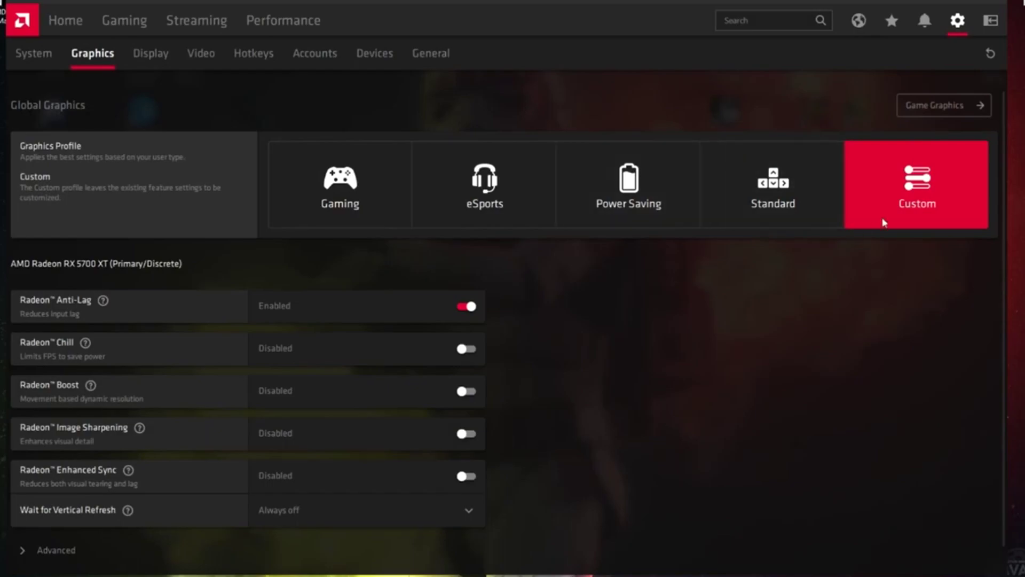
{"action": "left_click", "coordinate": [354, 160]}
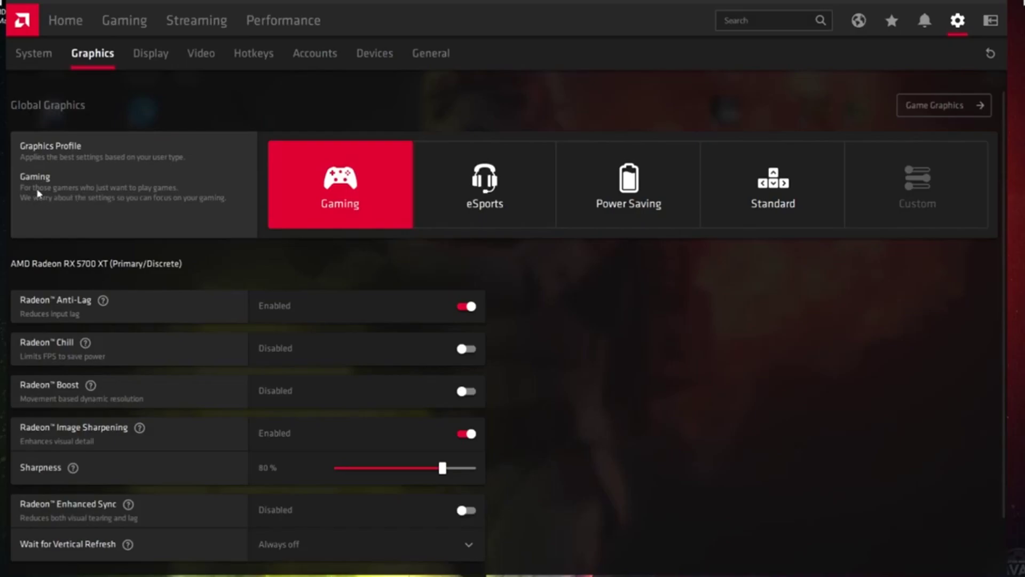
{"action": "left_click", "coordinate": [462, 201]}
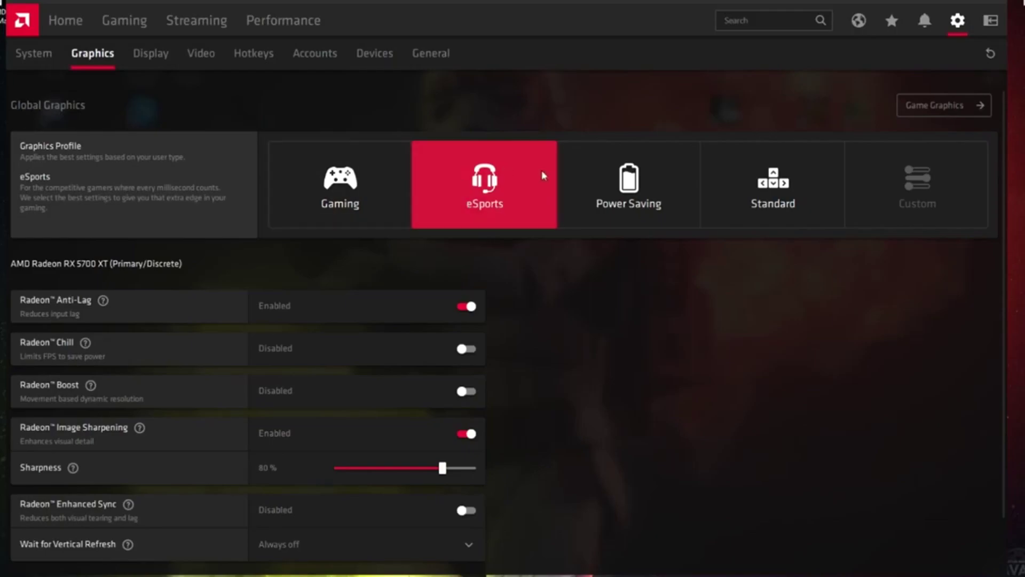
{"action": "left_click", "coordinate": [595, 180]}
{"action": "left_click", "coordinate": [749, 178]}
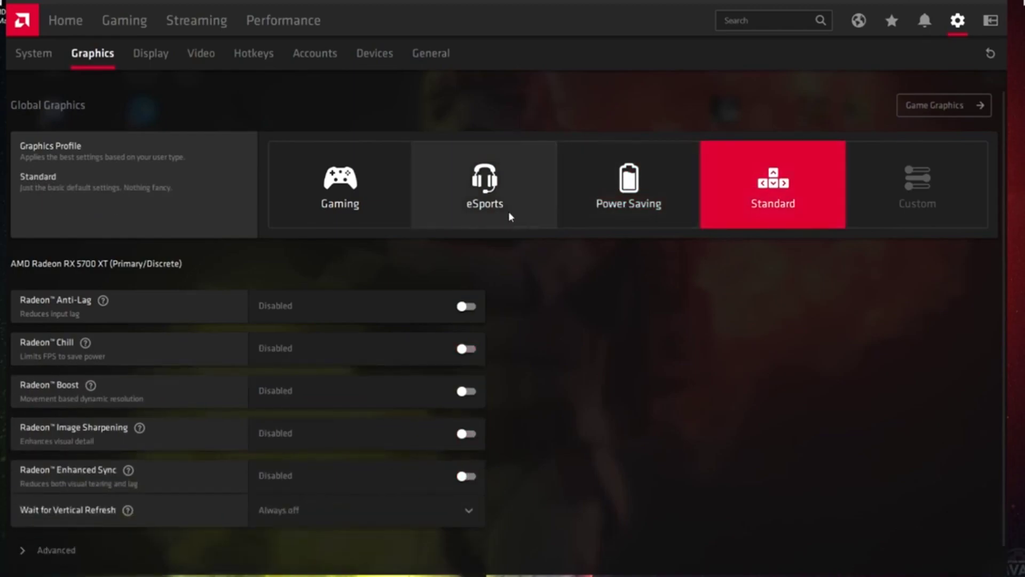
{"action": "left_click", "coordinate": [511, 197]}
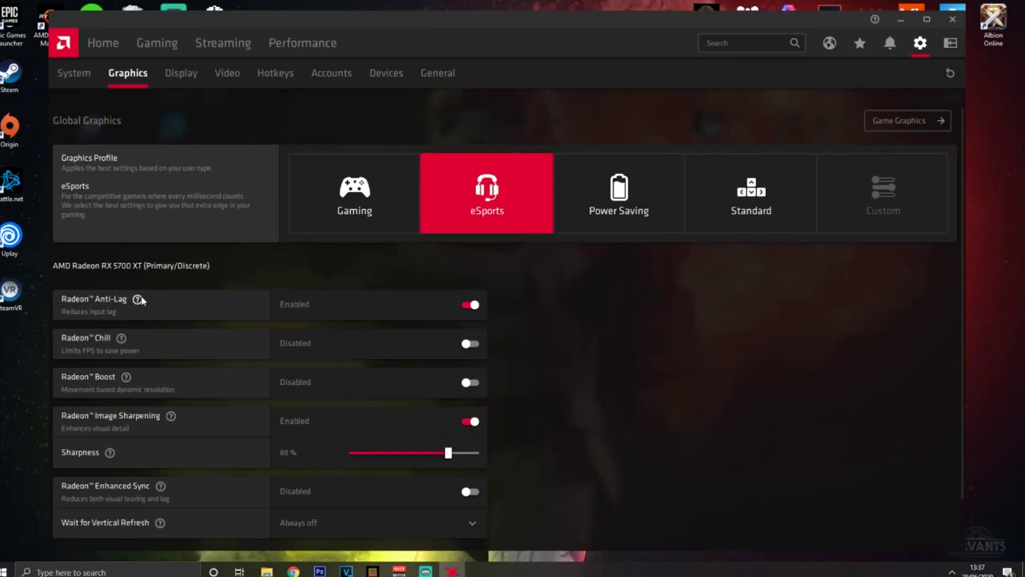
{"action": "mouse_move", "coordinate": [137, 300]}
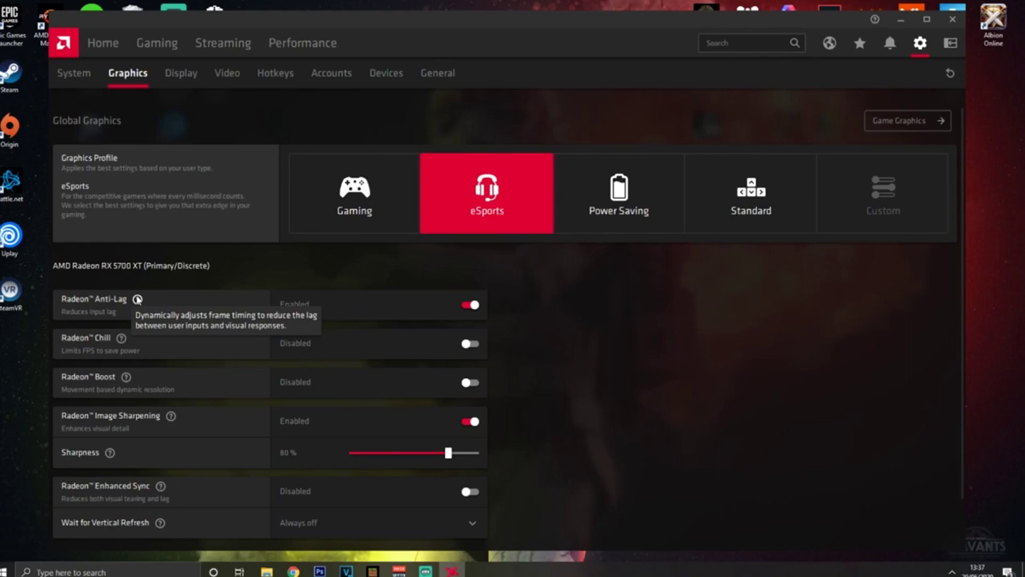
{"action": "scroll", "coordinate": [101, 352], "scroll_direction": "down", "scroll_amount": 1}
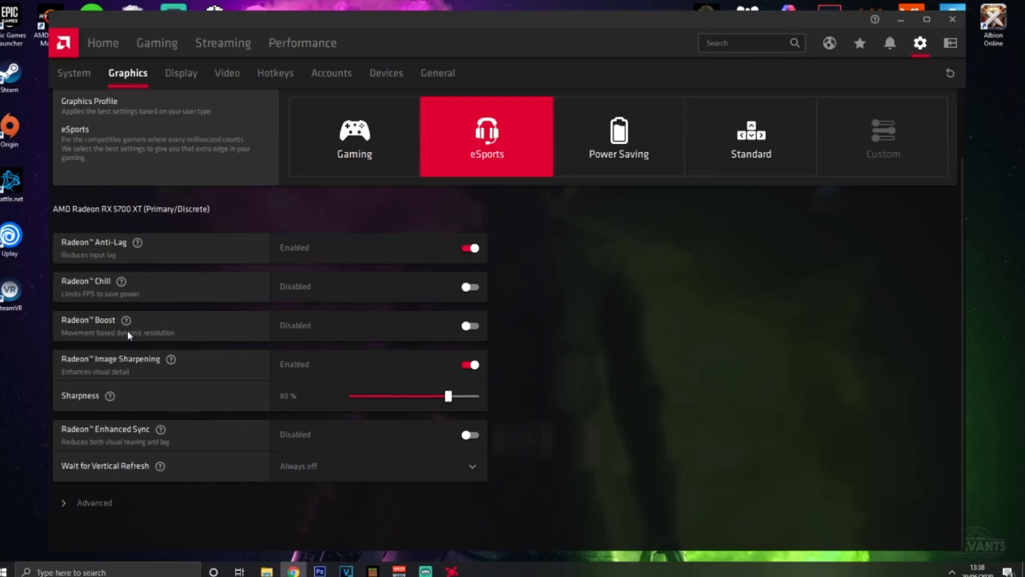
{"action": "mouse_move", "coordinate": [126, 321]}
{"action": "mouse_move", "coordinate": [344, 271]}
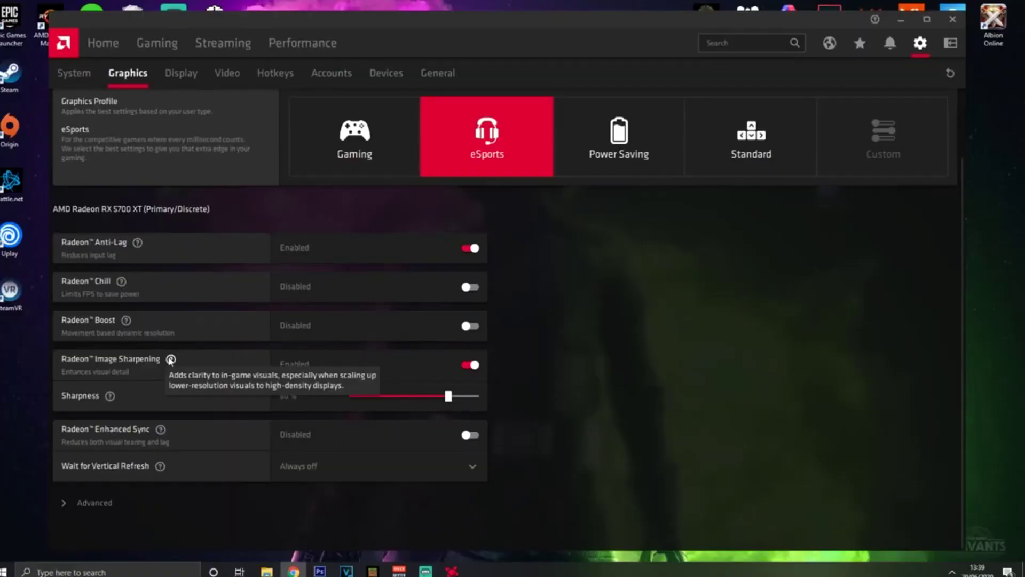
Test Sharpness levels, leave Image Sharpening at 80%, and show the Wait for Vertical Refresh options.
{"action": "left_click_drag", "start_coordinate": [449, 395], "coordinate": [558, 407]}
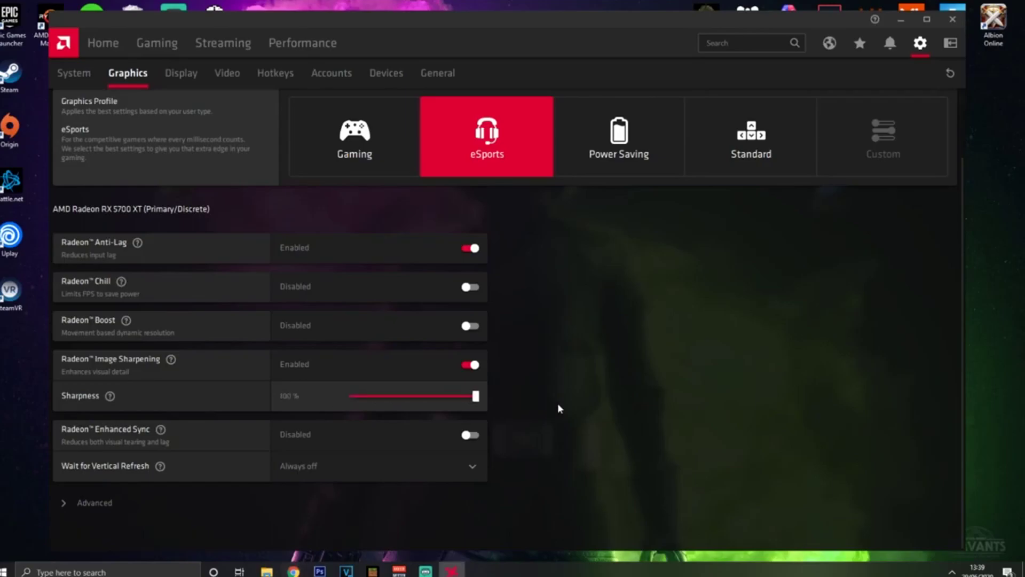
{"action": "left_click_drag", "start_coordinate": [462, 410], "coordinate": [403, 404]}
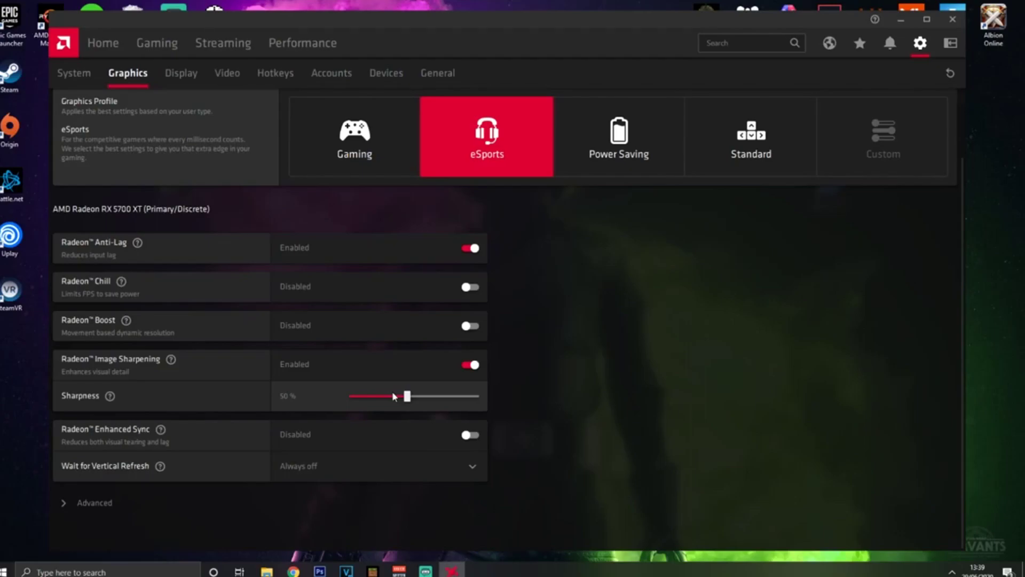
{"action": "mouse_move", "coordinate": [161, 430]}
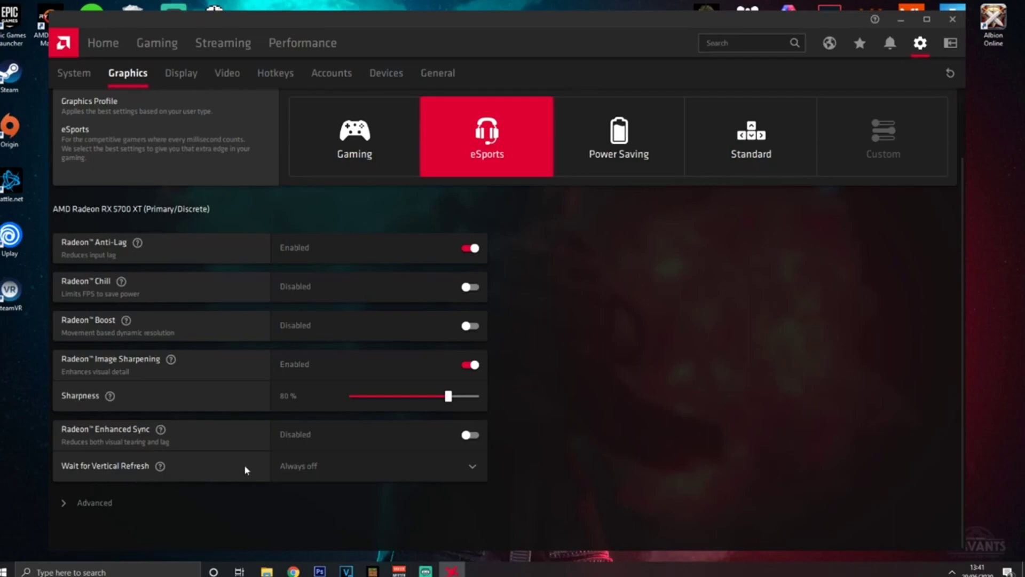
{"action": "left_click", "coordinate": [333, 465]}
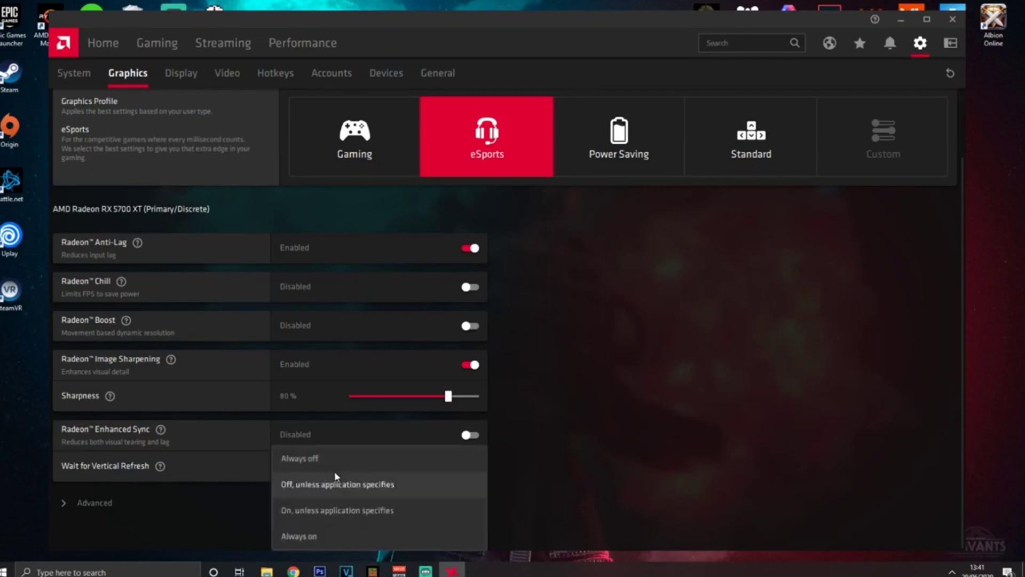
Keep Wait for Vertical Refresh on Always off and expand the Advanced graphics settings.
{"action": "left_click", "coordinate": [307, 460]}
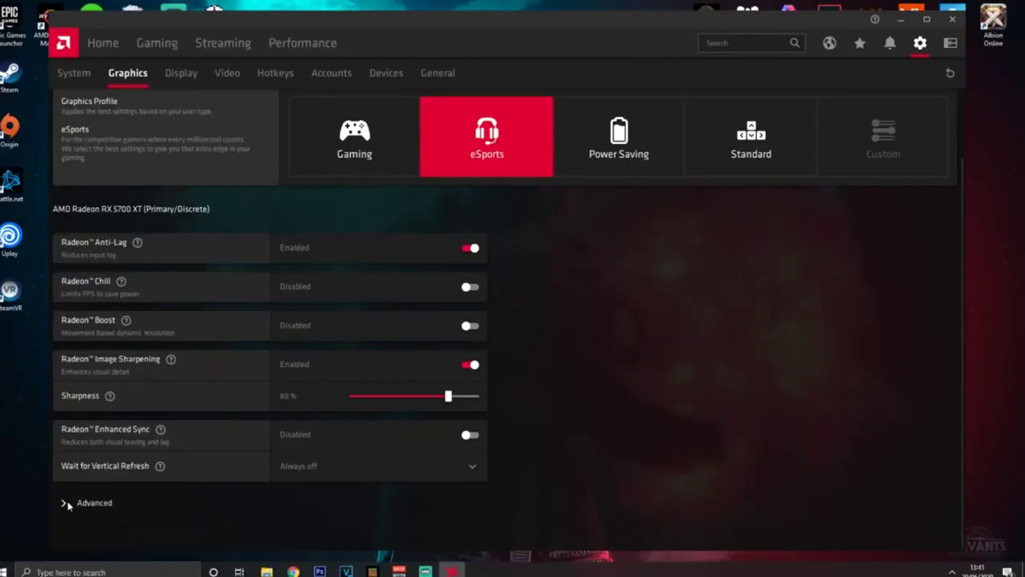
{"action": "left_click", "coordinate": [69, 503]}
{"action": "scroll", "coordinate": [312, 424], "scroll_direction": "down", "scroll_amount": 5}
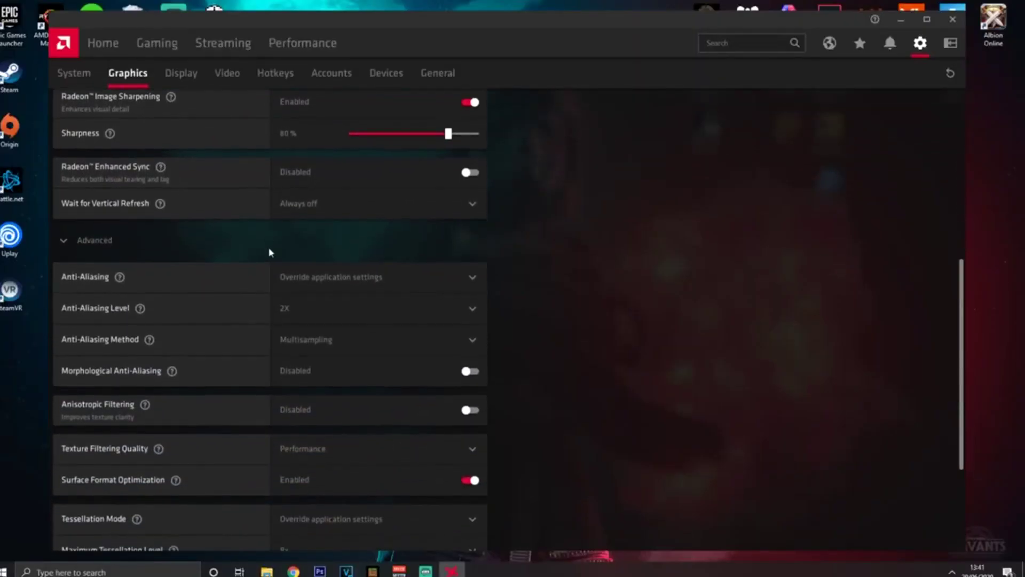
{"action": "scroll", "coordinate": [267, 251], "scroll_direction": "down", "scroll_amount": 3}
{"action": "scroll", "coordinate": [304, 449], "scroll_direction": "up", "scroll_amount": 1}
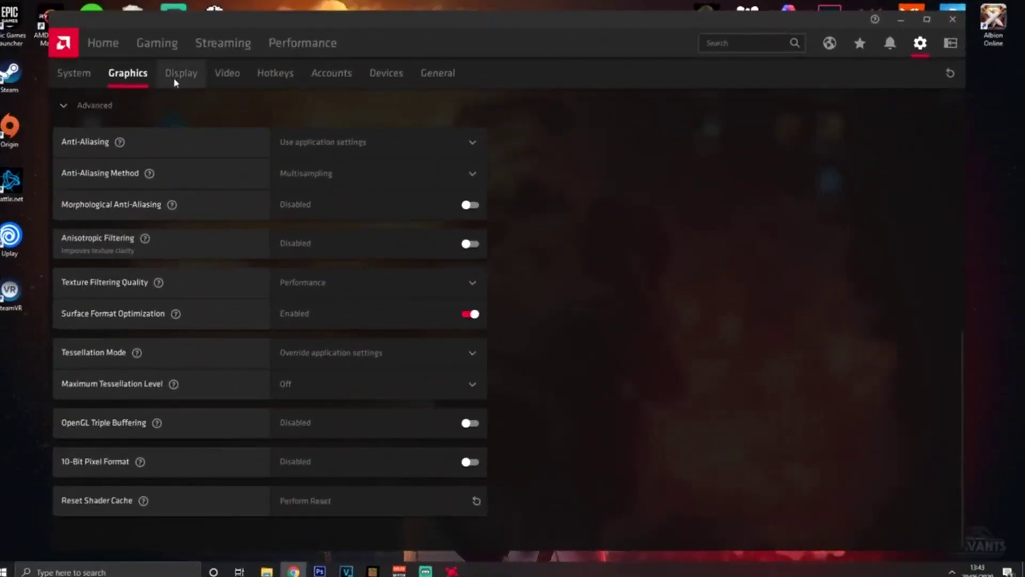
In Display settings, compare Display 1 (BenQ) and Display 2, ending on the DELL AW2518HF.
{"action": "left_click", "coordinate": [175, 81]}
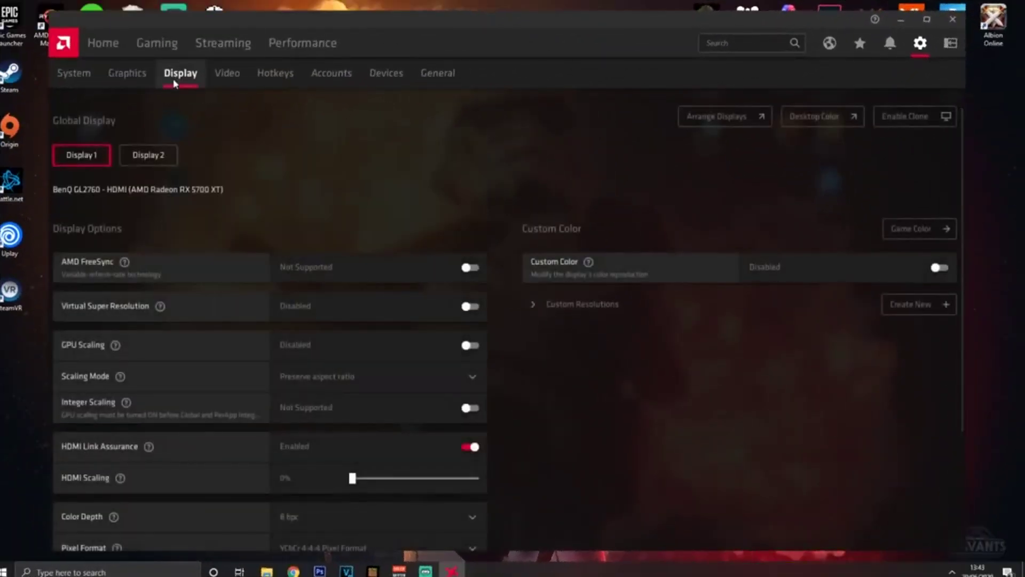
{"action": "left_click", "coordinate": [130, 154]}
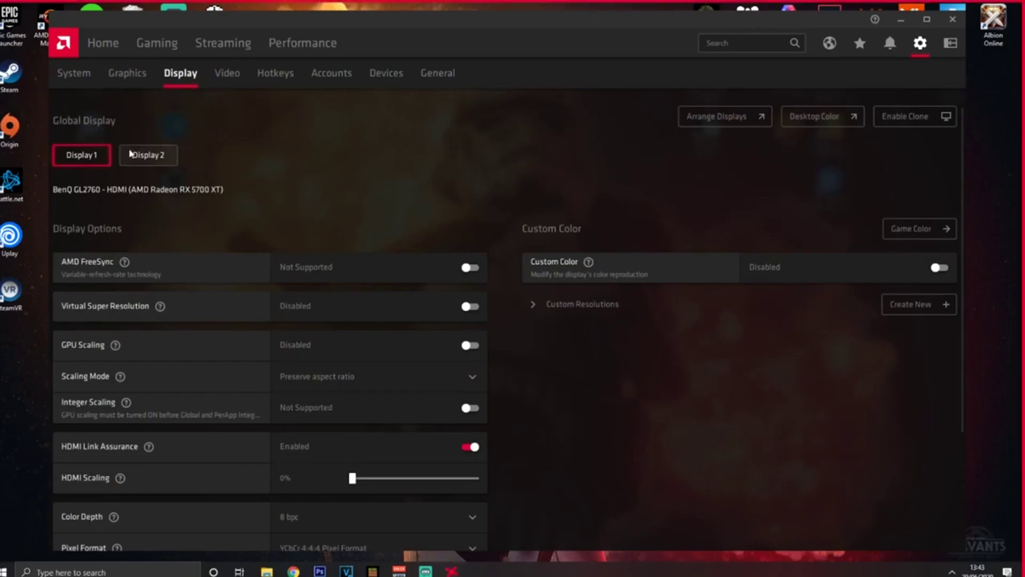
{"action": "left_click", "coordinate": [96, 156]}
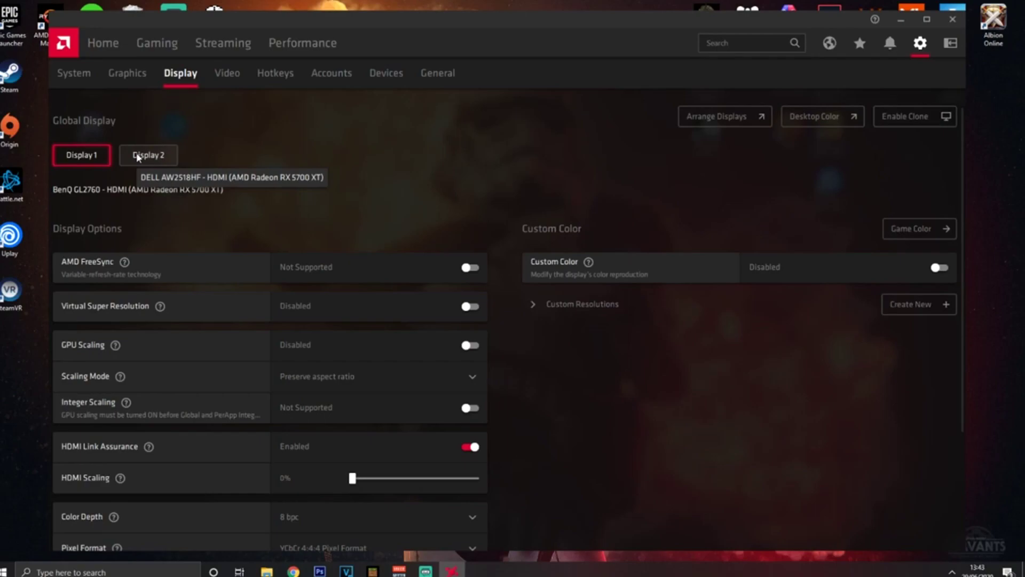
{"action": "left_click", "coordinate": [138, 157]}
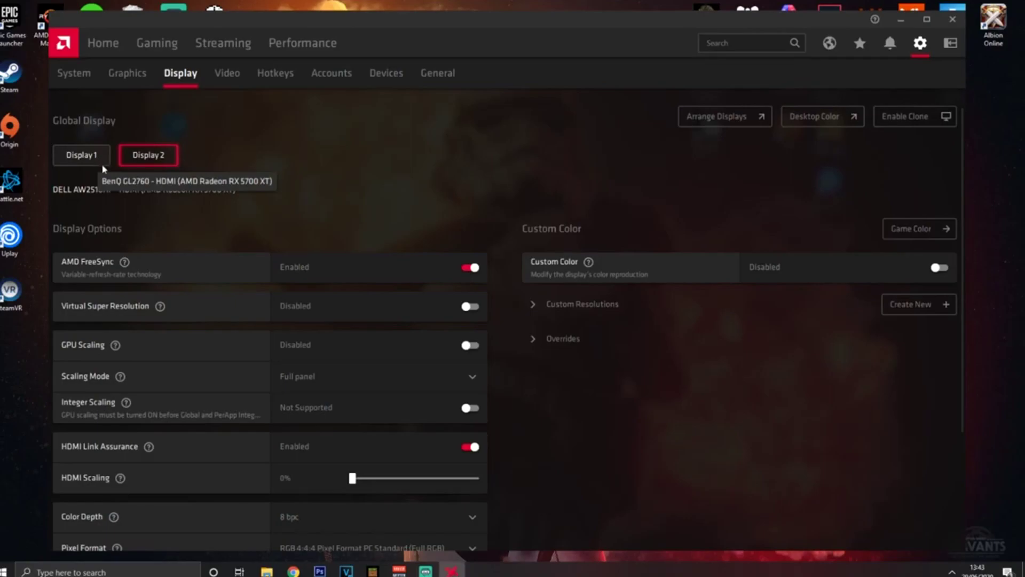
{"action": "scroll", "coordinate": [127, 264], "scroll_direction": "down", "scroll_amount": 2}
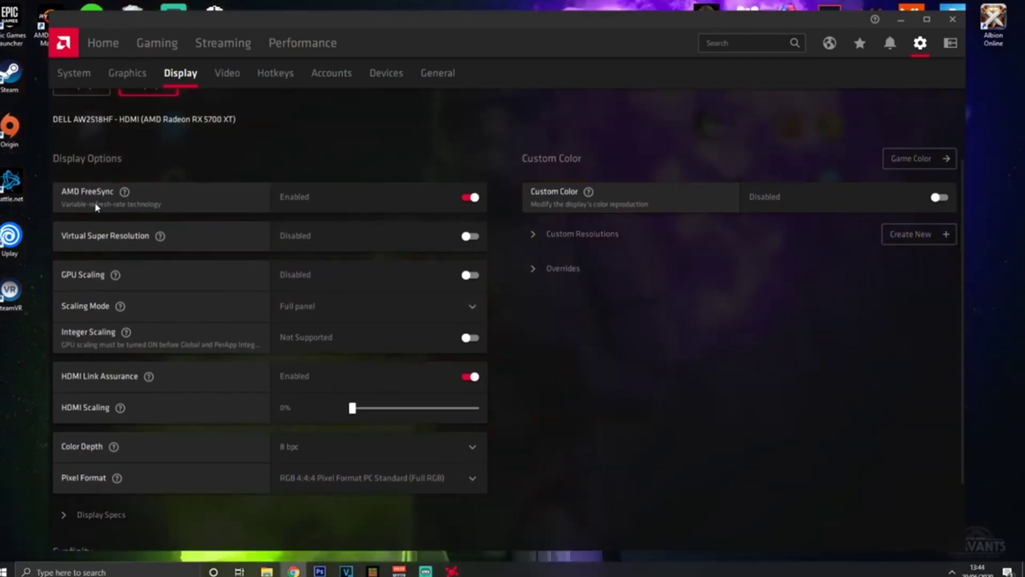
Turn AMD FreeSync off for the DELL AW2518HF, check the GPU Scaling help, and enable Custom Color.
{"action": "left_click", "coordinate": [470, 197]}
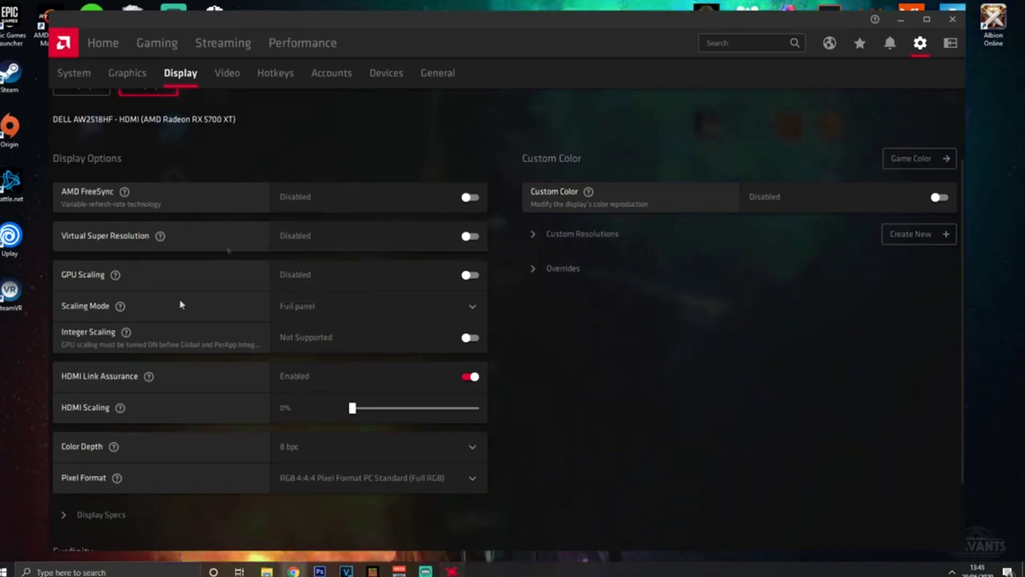
{"action": "mouse_move", "coordinate": [121, 282]}
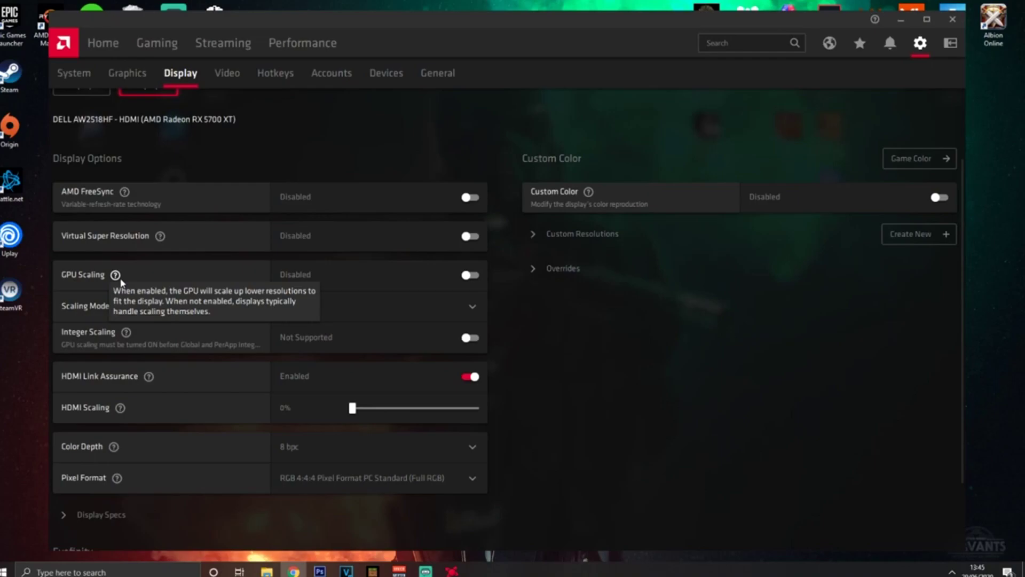
{"action": "mouse_move", "coordinate": [127, 310]}
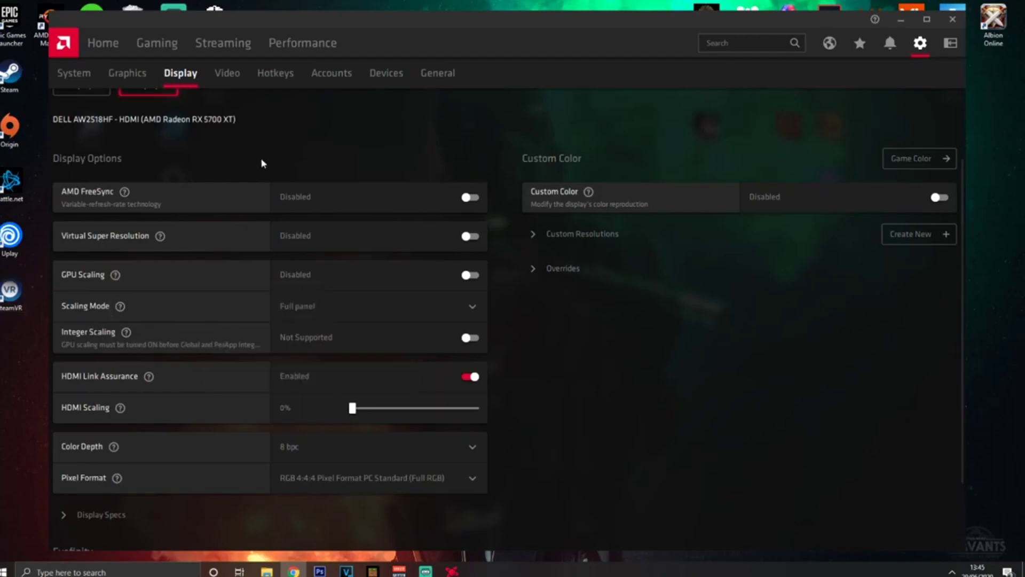
{"action": "scroll", "coordinate": [346, 348], "scroll_direction": "down", "scroll_amount": 2}
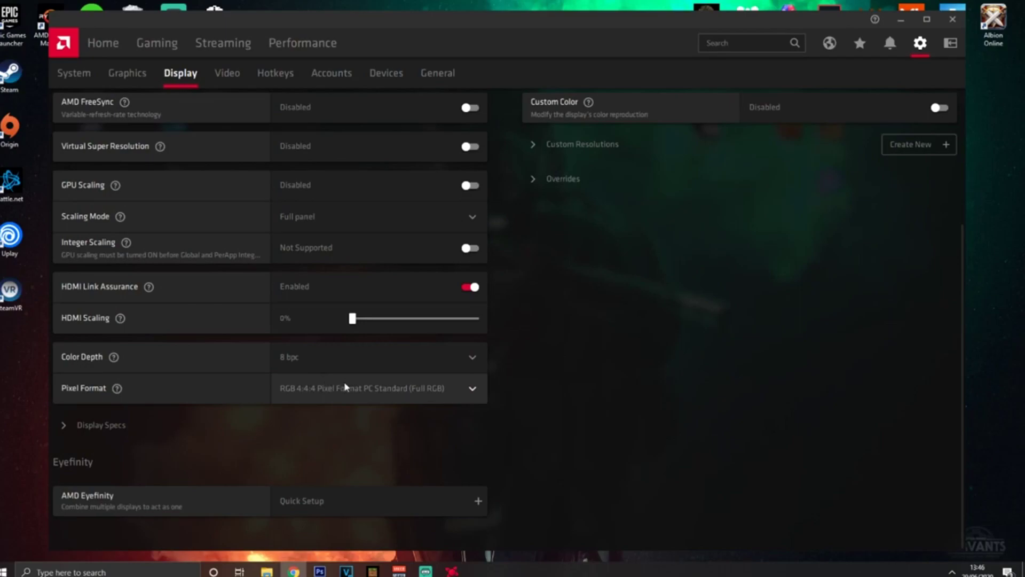
{"action": "scroll", "coordinate": [352, 394], "scroll_direction": "up", "scroll_amount": 2}
{"action": "scroll", "coordinate": [351, 394], "scroll_direction": "up", "scroll_amount": 1}
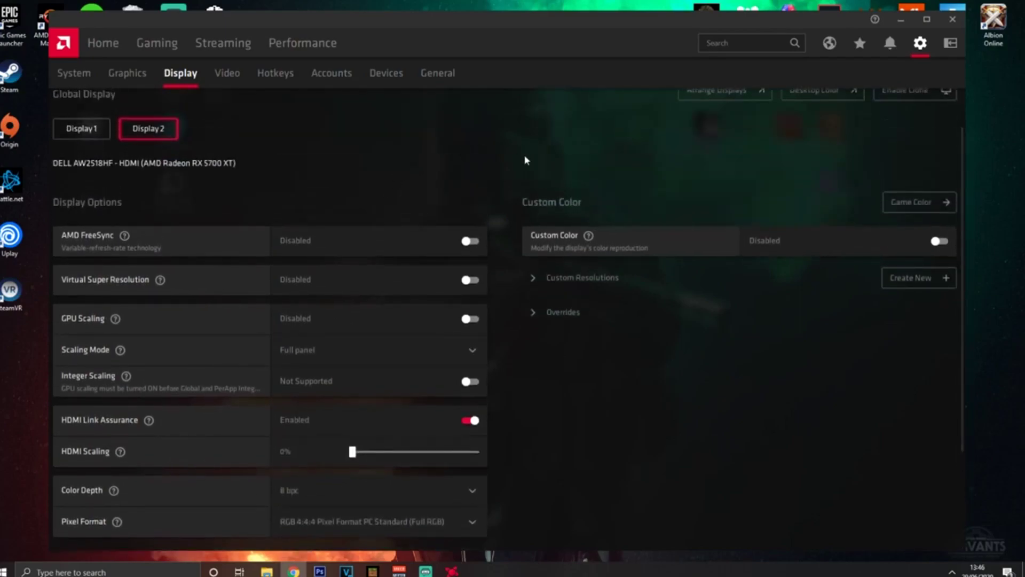
{"action": "left_click", "coordinate": [939, 242]}
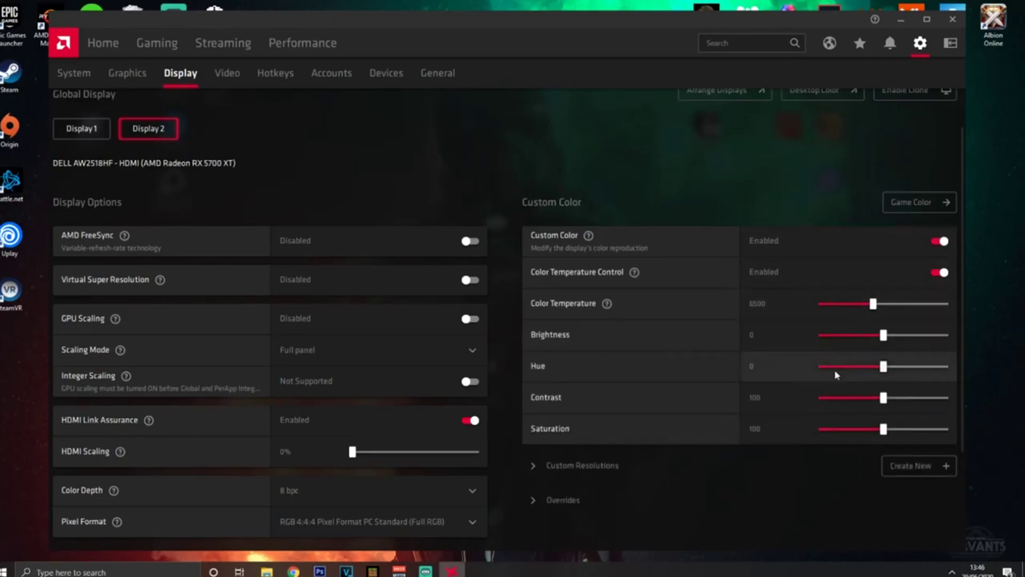
Try Contrast at 200, then turn Custom Color off for Display 2 and show the Video settings.
{"action": "mouse_move", "coordinate": [883, 397]}
{"action": "left_mouse_down"}
{"action": "mouse_move", "coordinate": [943, 397]}
{"action": "mouse_move", "coordinate": [863, 399]}
{"action": "mouse_move", "coordinate": [888, 406]}
{"action": "left_mouse_up"}
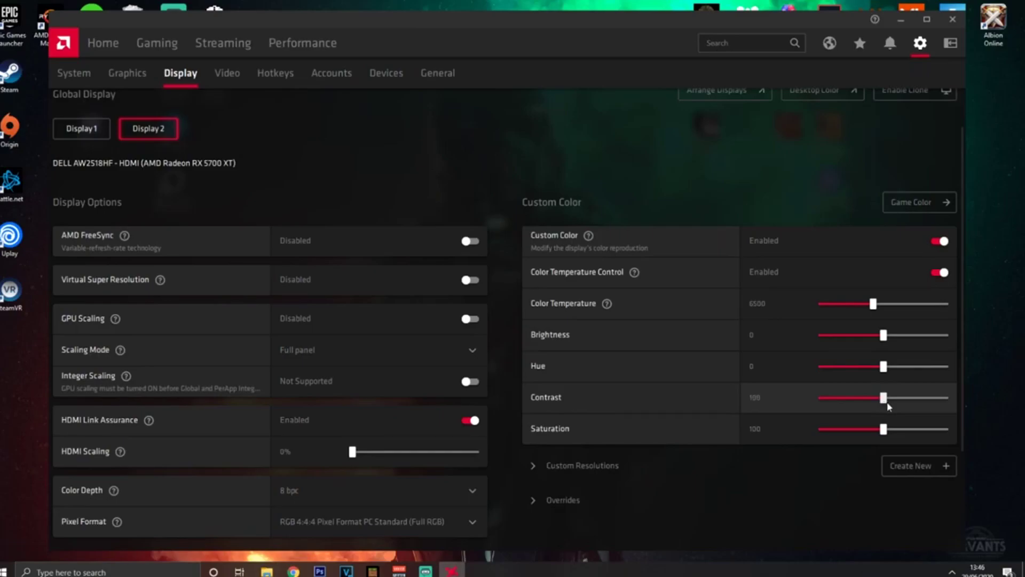
{"action": "left_click", "coordinate": [941, 241]}
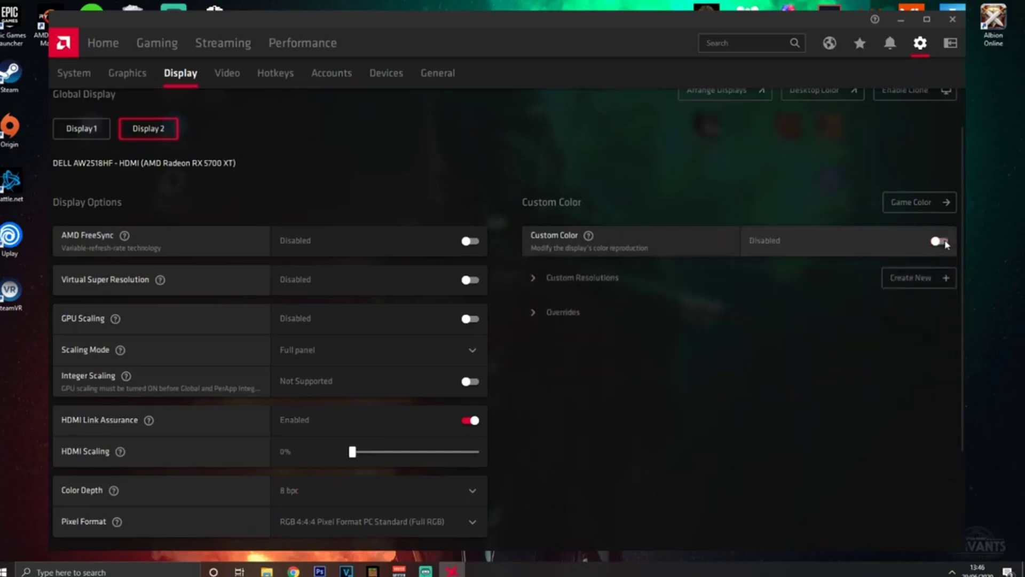
{"action": "left_click", "coordinate": [227, 73]}
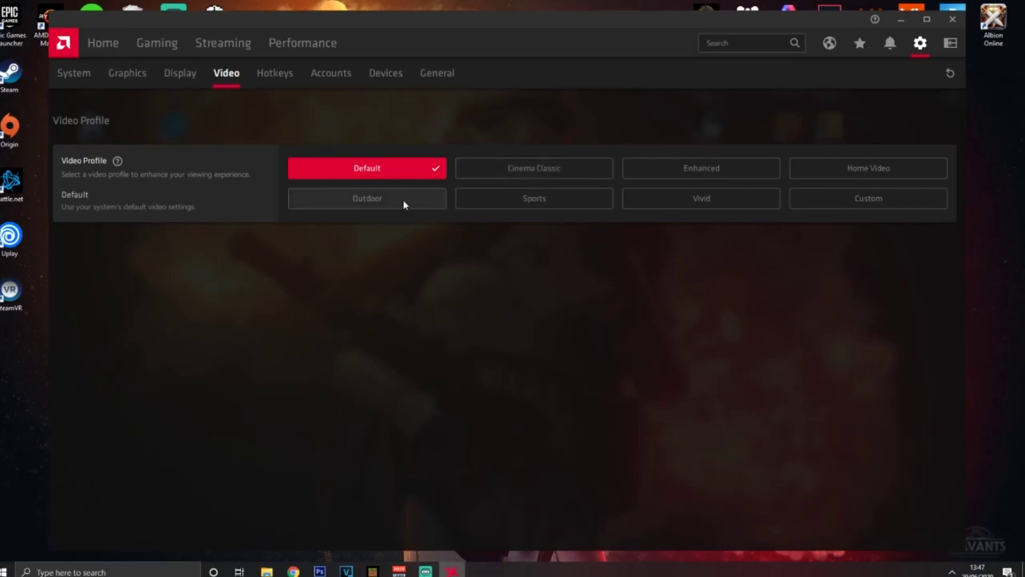
Browse the Hotkeys and General settings pages, then minimize Radeon Software to the taskbar.
{"action": "left_click", "coordinate": [275, 72]}
{"action": "scroll", "coordinate": [238, 372], "scroll_direction": "down", "scroll_amount": 2}
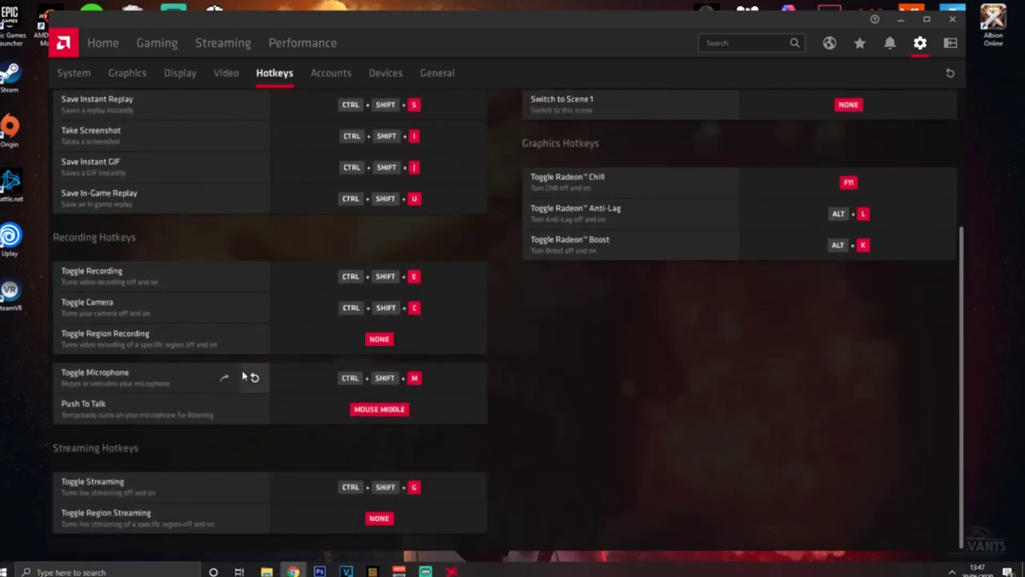
{"action": "scroll", "coordinate": [369, 395], "scroll_direction": "up", "scroll_amount": 3}
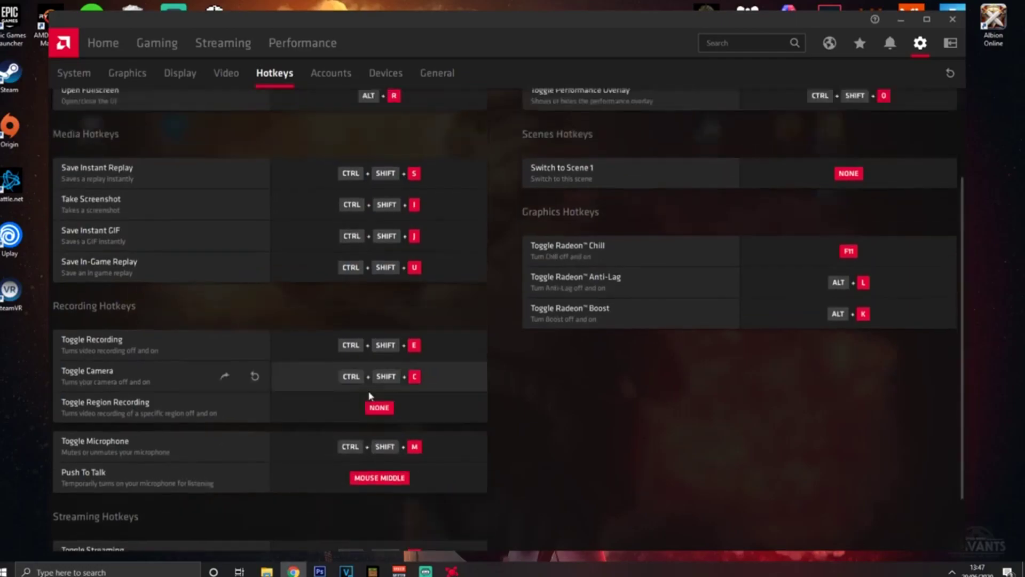
{"action": "left_click", "coordinate": [437, 73]}
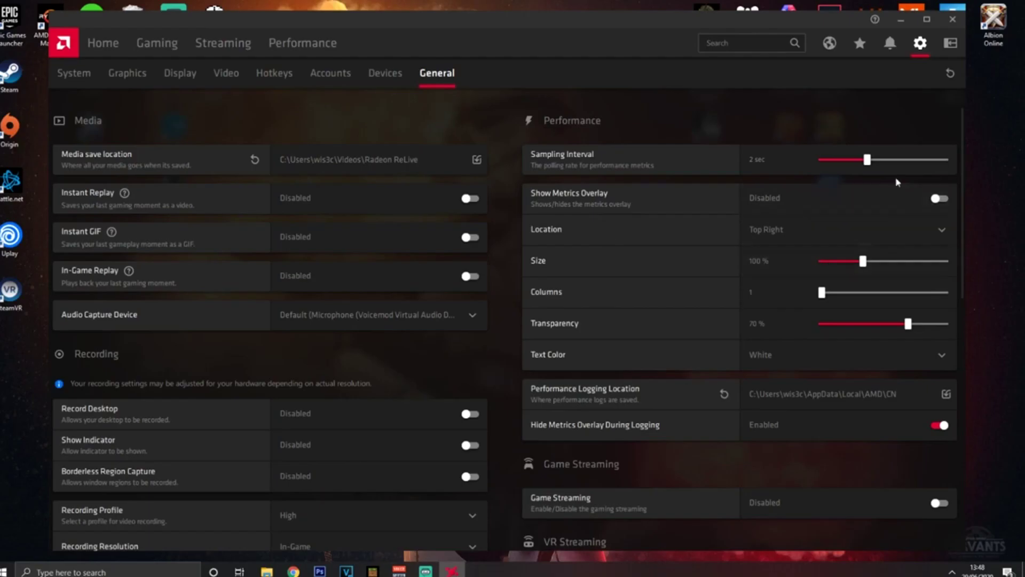
{"action": "scroll", "coordinate": [802, 197], "scroll_direction": "down", "scroll_amount": 10}
{"action": "scroll", "coordinate": [779, 209], "scroll_direction": "down", "scroll_amount": 1}
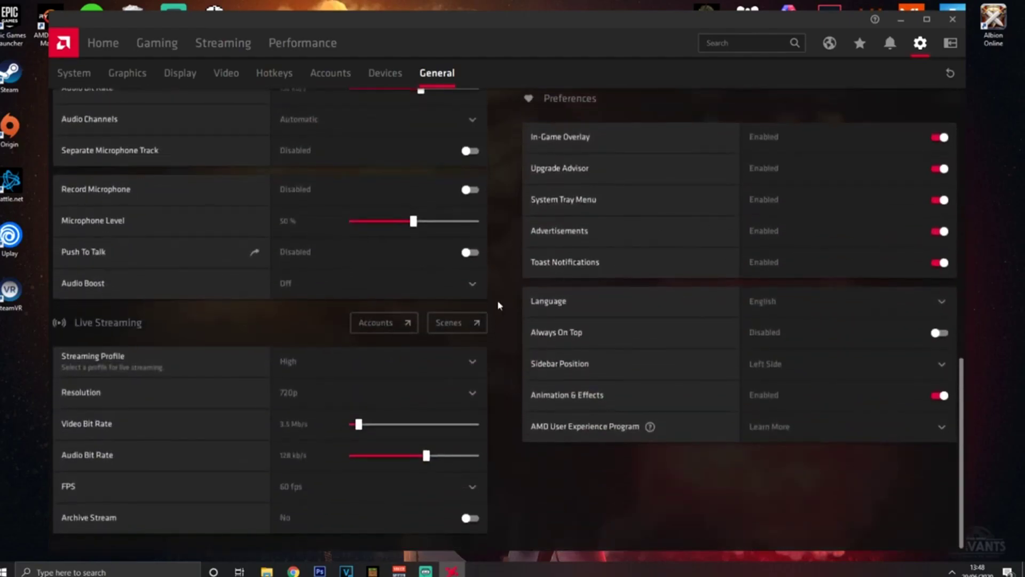
{"action": "scroll", "coordinate": [603, 363], "scroll_direction": "up", "scroll_amount": 11}
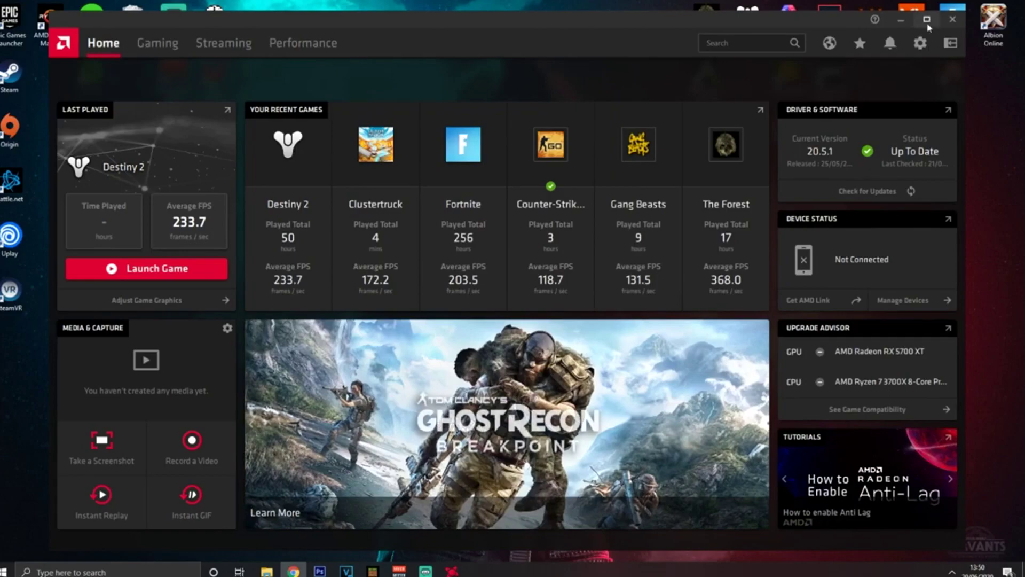
{"action": "left_click", "coordinate": [905, 23]}
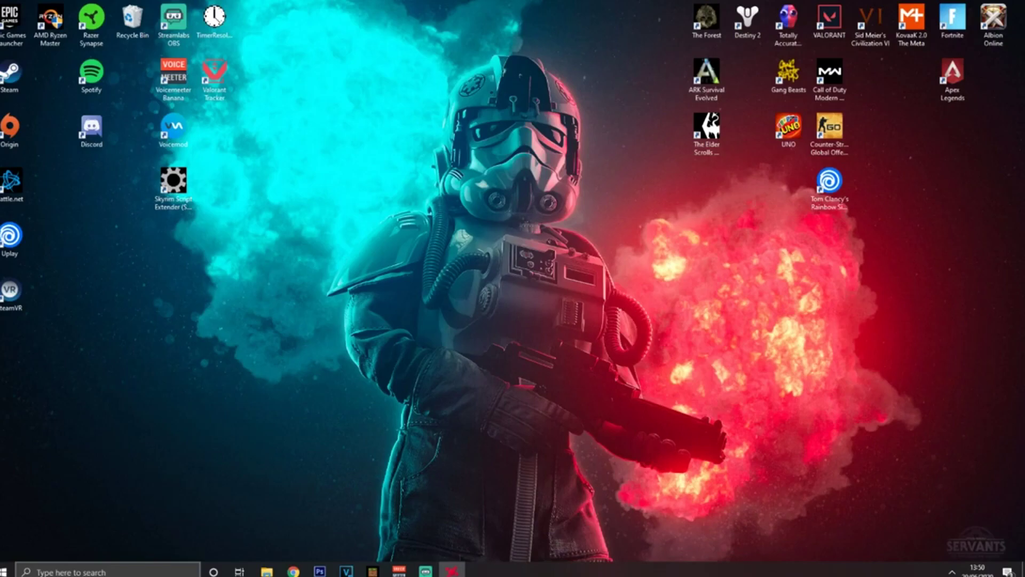
Search Windows for 'game mode' and open the Game Mode settings page.
{"action": "left_click", "coordinate": [107, 570]}
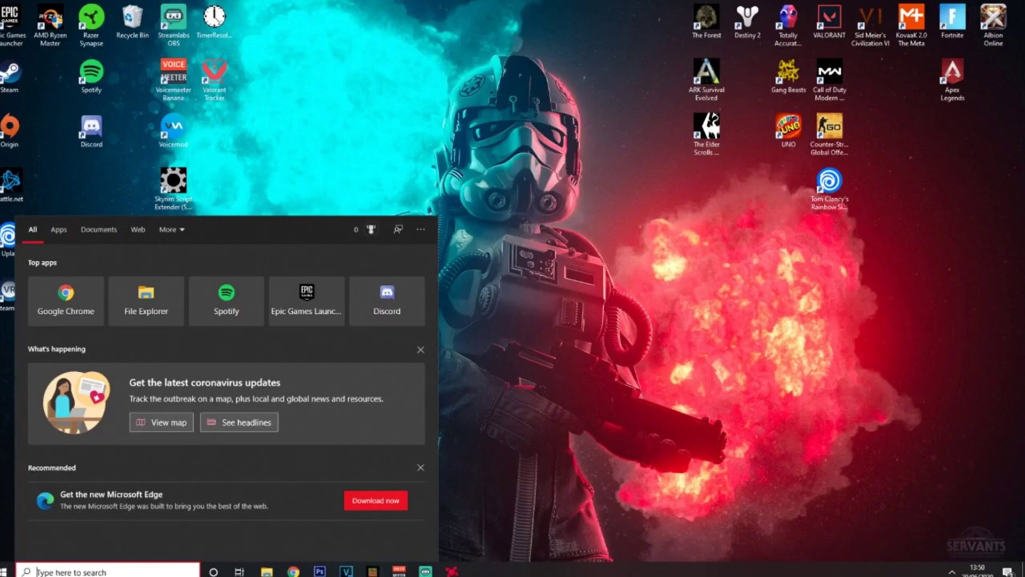
{"action": "type", "text": "gmad"}
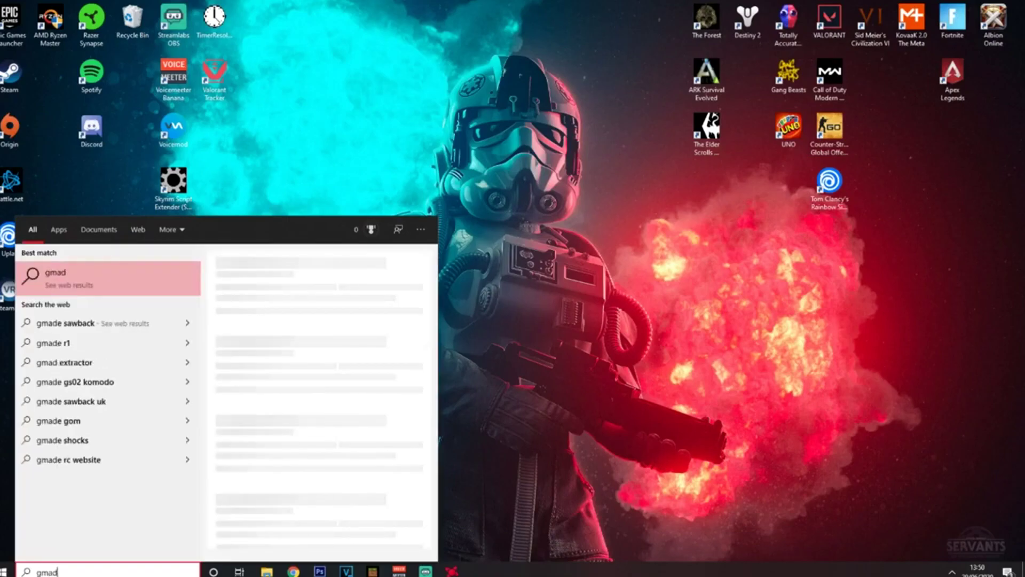
{"action": "key", "text": "BackSpace"}
{"action": "key", "text": "BackSpace"}
{"action": "key", "text": "BackSpace"}
{"action": "type", "text": "ame mode"}
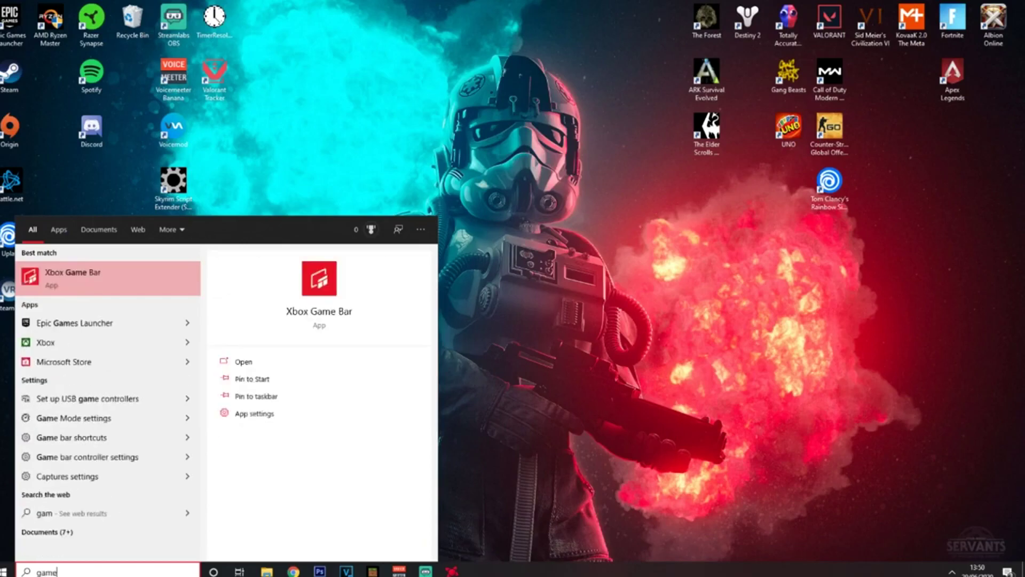
{"action": "left_click", "coordinate": [99, 284]}
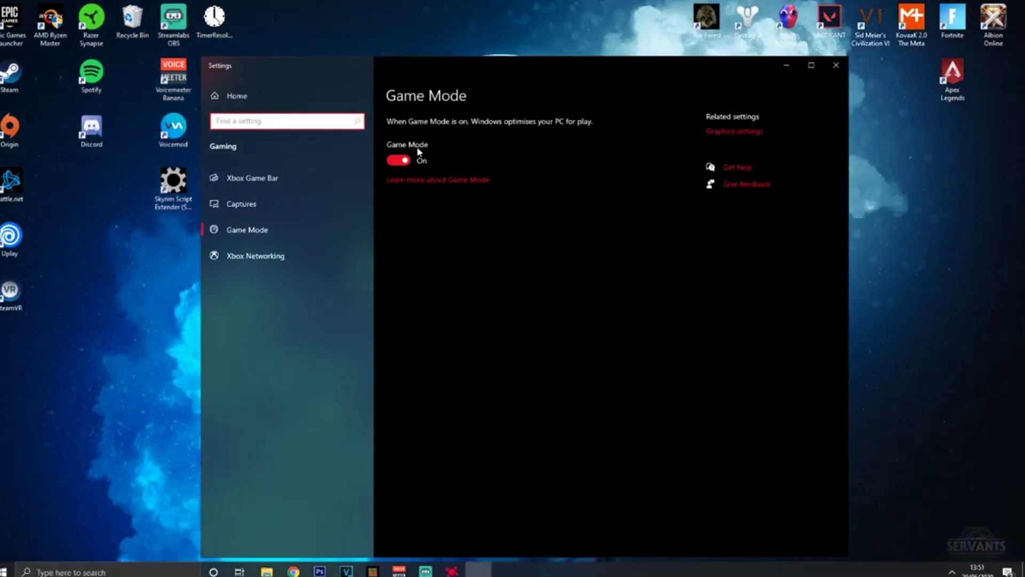
Switch Windows Game Mode off.
{"action": "left_click", "coordinate": [399, 161]}
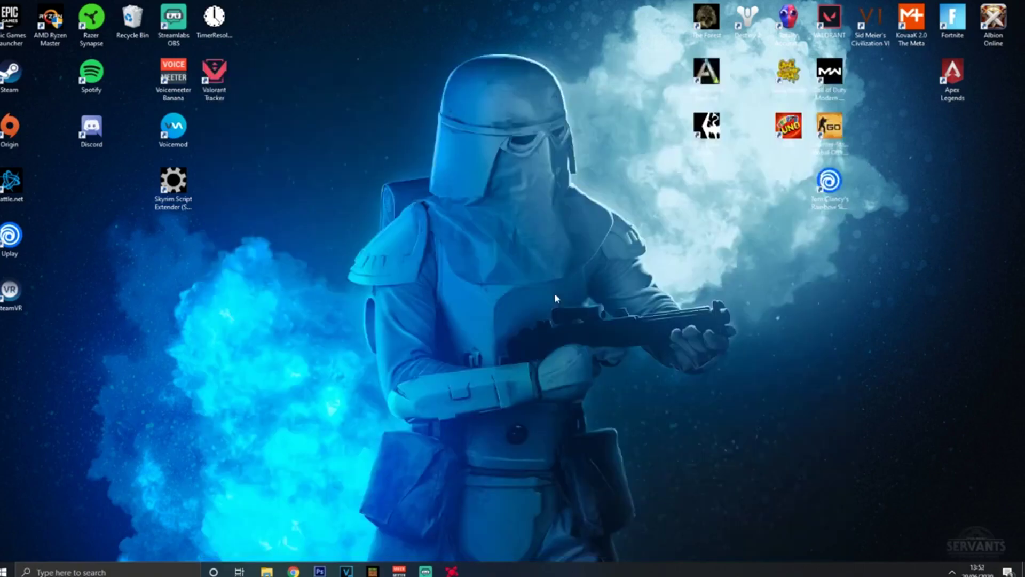
{"action": "left_click", "coordinate": [10, 569]}
Go to System > Display > Advanced display settings and open Display 2's adapter properties.
{"action": "left_click", "coordinate": [11, 534]}
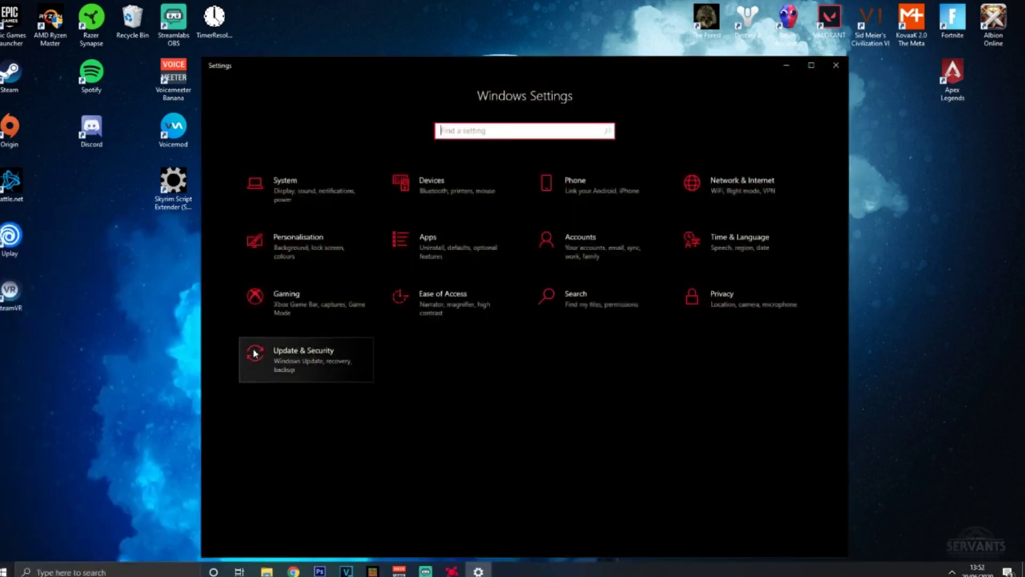
{"action": "left_click", "coordinate": [303, 186]}
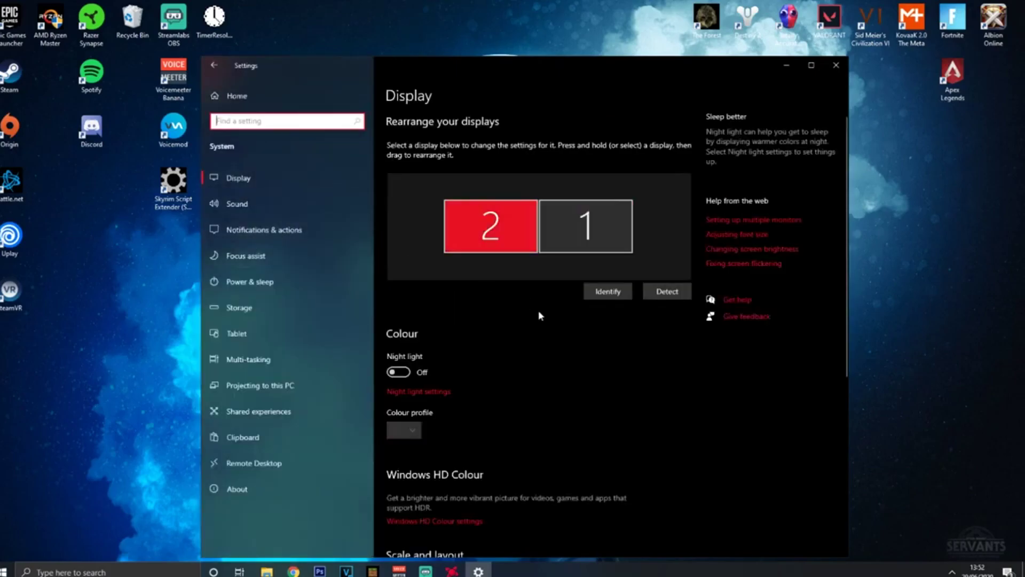
{"action": "scroll", "coordinate": [530, 325], "scroll_direction": "down", "scroll_amount": 6}
{"action": "scroll", "coordinate": [565, 321], "scroll_direction": "up", "scroll_amount": 6}
{"action": "scroll", "coordinate": [509, 433], "scroll_direction": "down", "scroll_amount": 5}
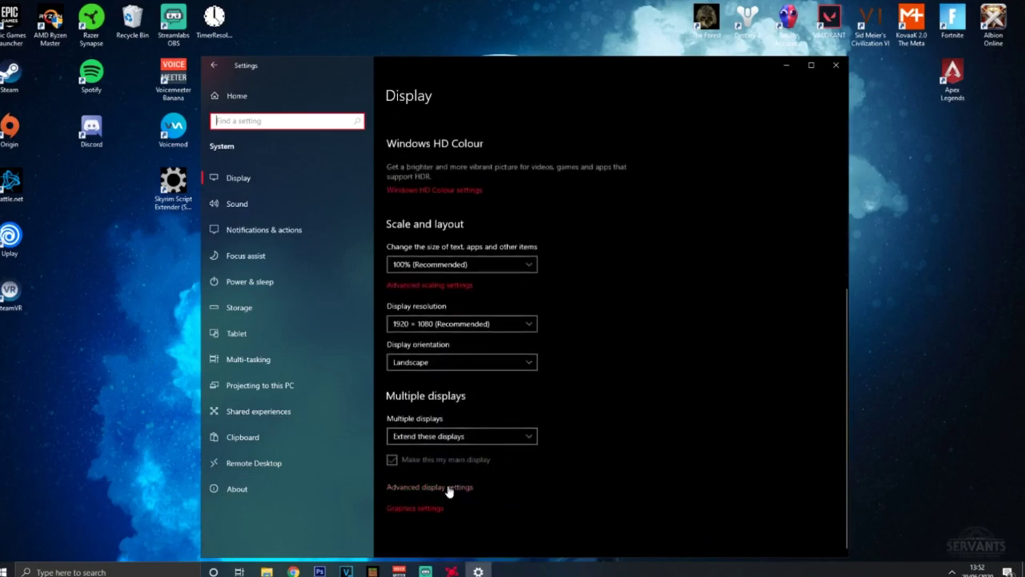
{"action": "left_click", "coordinate": [451, 487]}
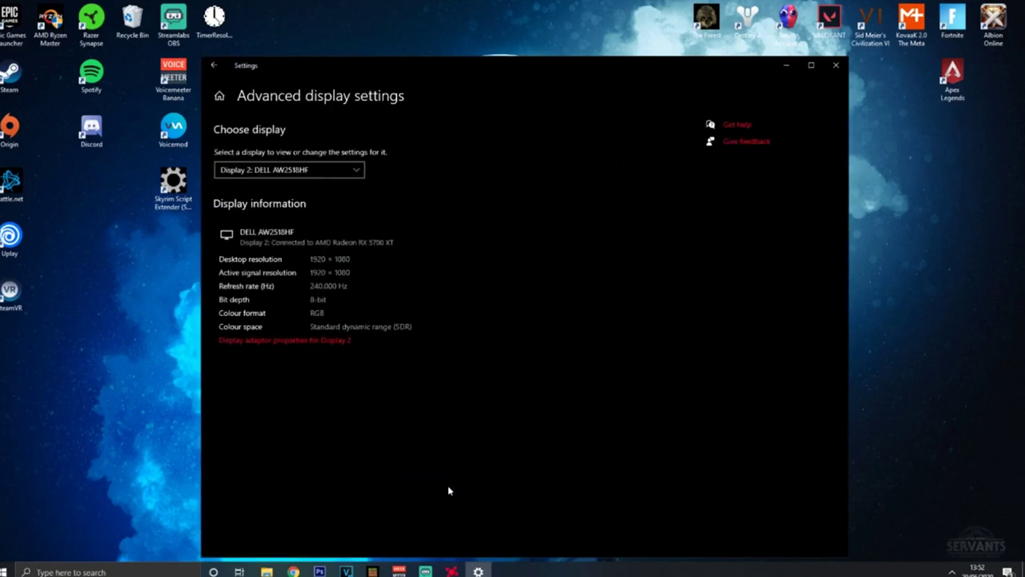
{"action": "left_click", "coordinate": [263, 340]}
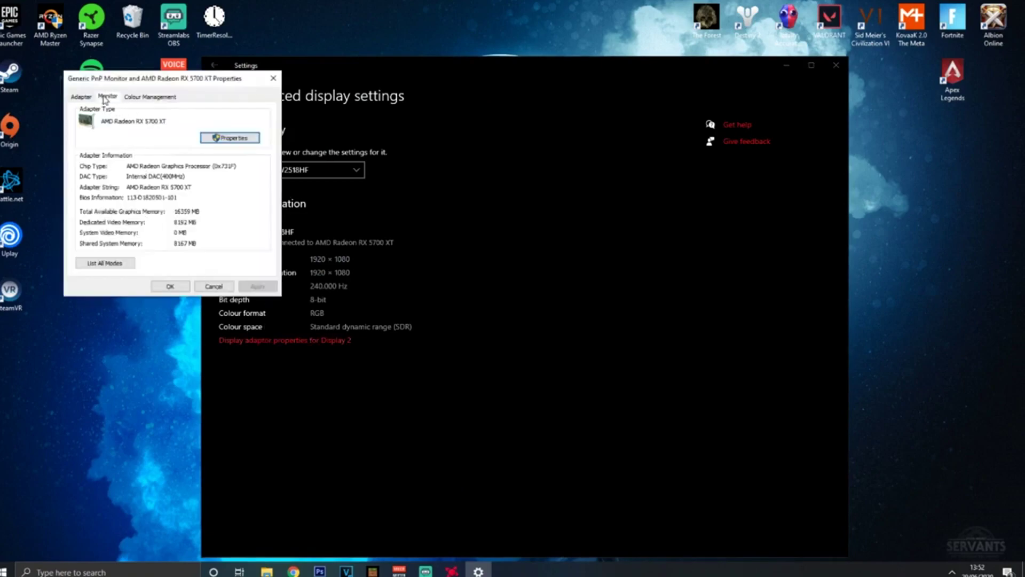
Set the monitor's screen refresh rate to 240 Hertz, confirm, and close Windows Settings.
{"action": "left_click", "coordinate": [107, 97]}
{"action": "left_click", "coordinate": [159, 183]}
{"action": "left_click", "coordinate": [124, 228]}
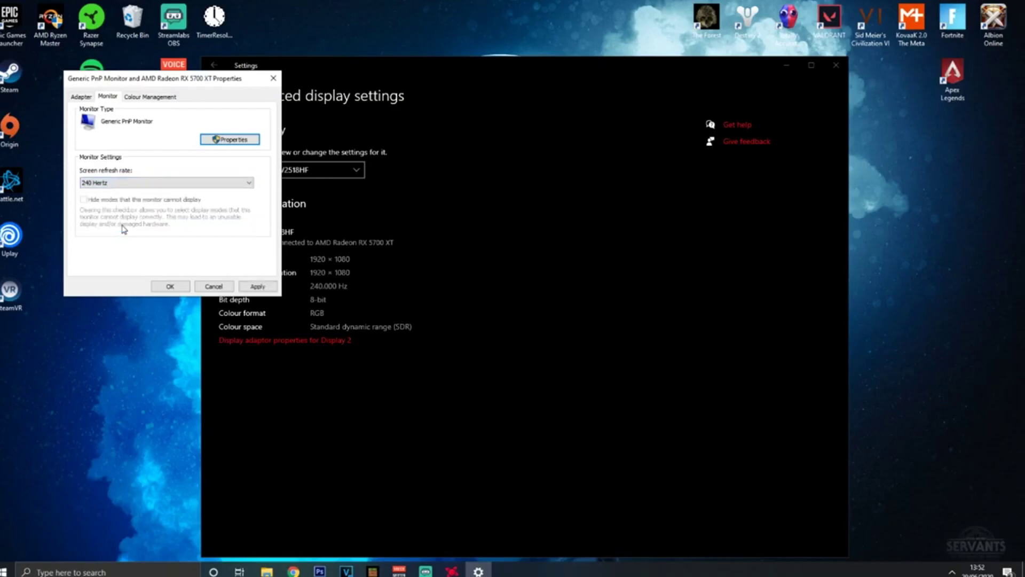
{"action": "left_click", "coordinate": [170, 287]}
{"action": "left_click", "coordinate": [836, 64]}
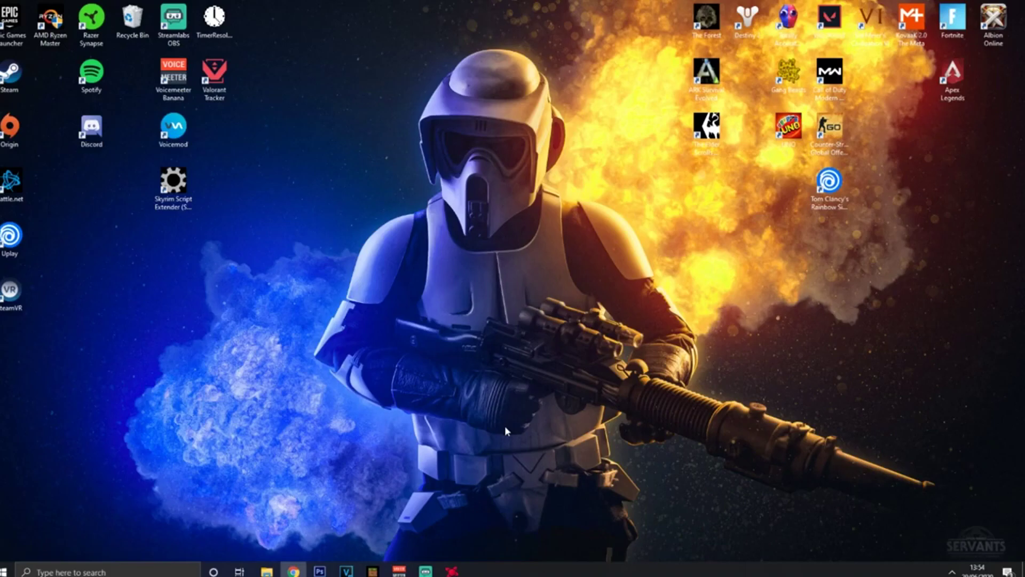
Search Windows for 'reg' and launch Registry Editor from the results.
{"action": "left_click", "coordinate": [70, 571]}
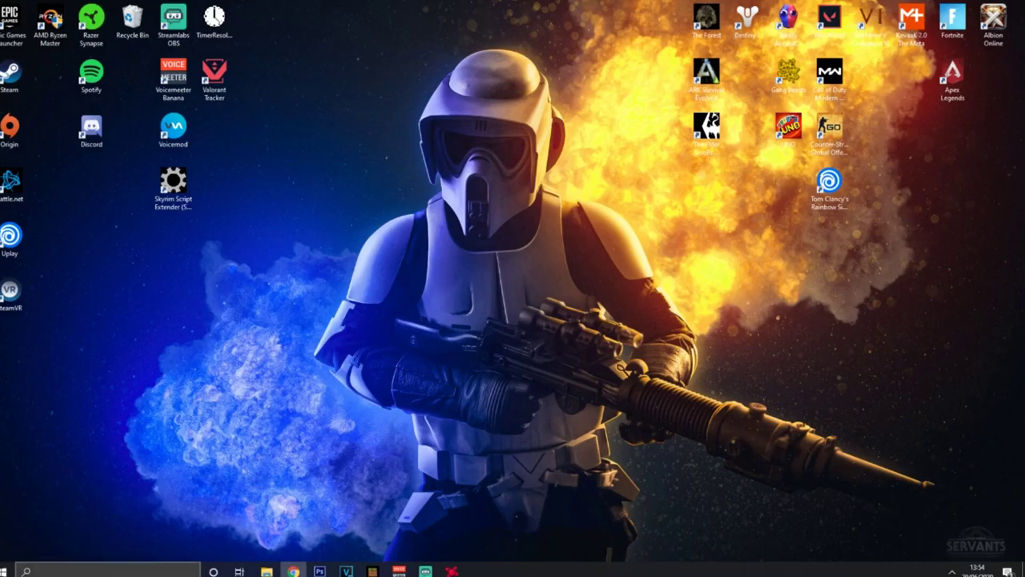
{"action": "type", "text": "reg"}
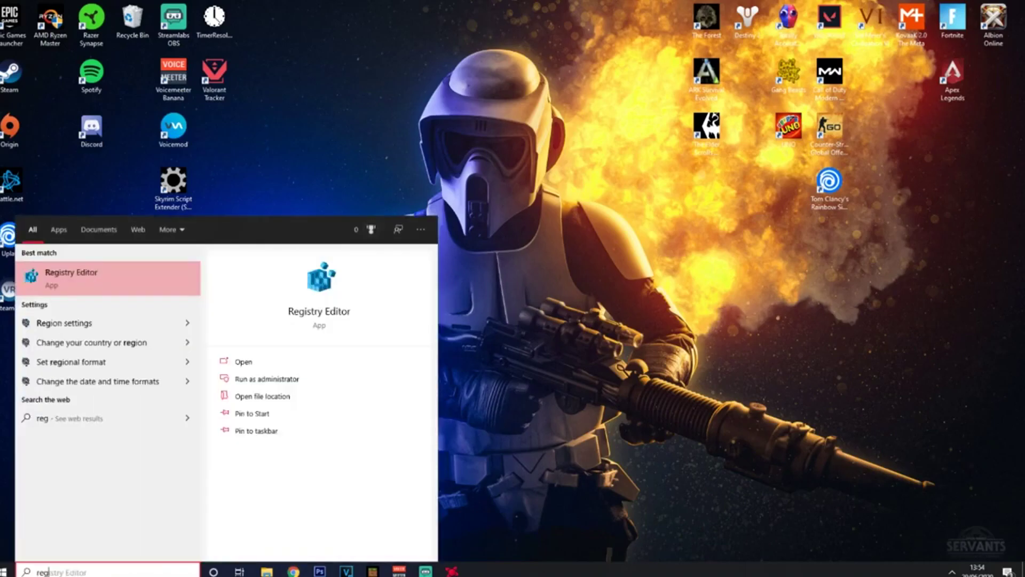
{"action": "left_click", "coordinate": [86, 283]}
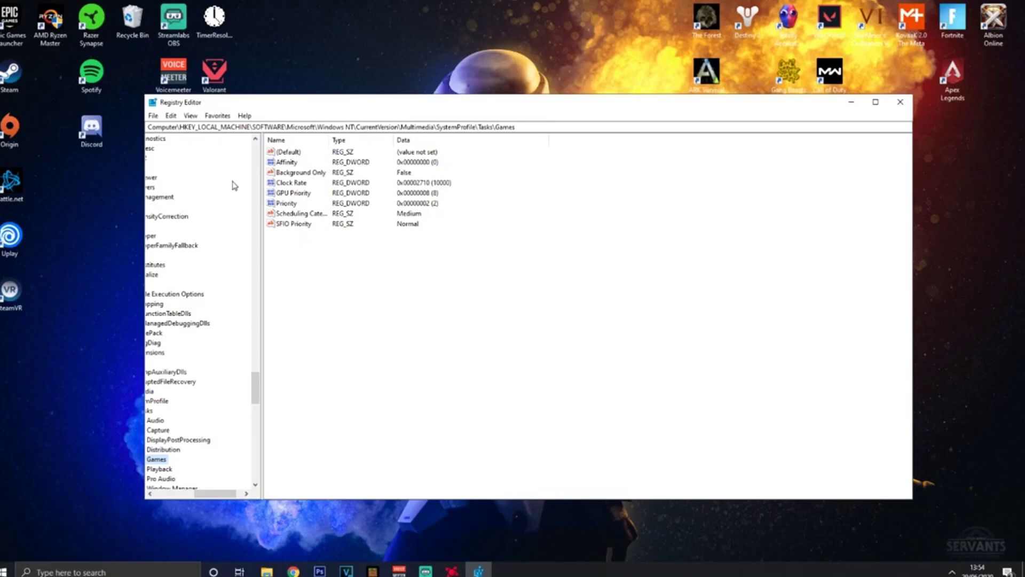
Search the registry for 'ulps' to locate the EnableUlps value.
{"action": "left_click", "coordinate": [170, 117]}
{"action": "left_click", "coordinate": [198, 203]}
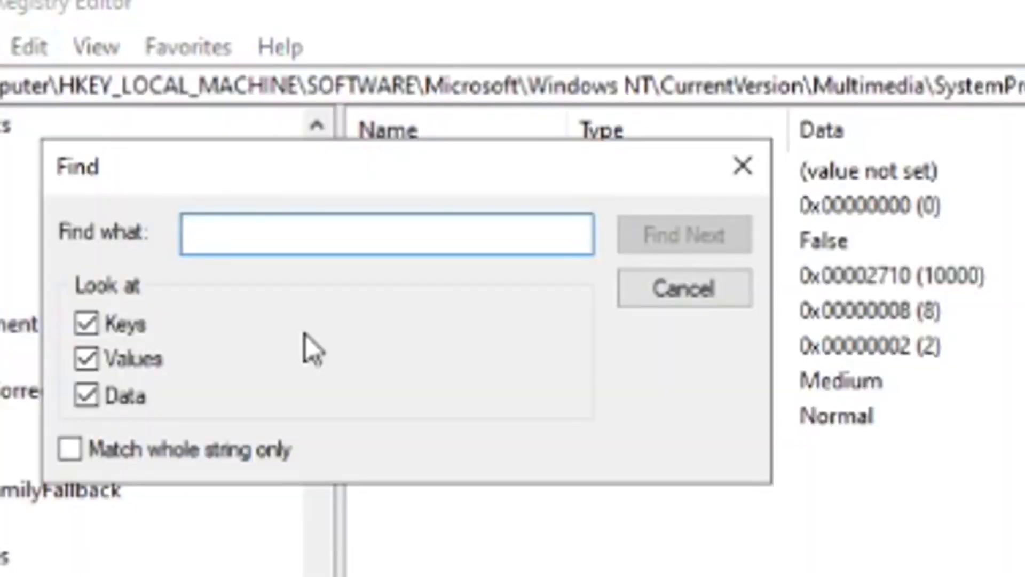
{"action": "type", "text": "u"}
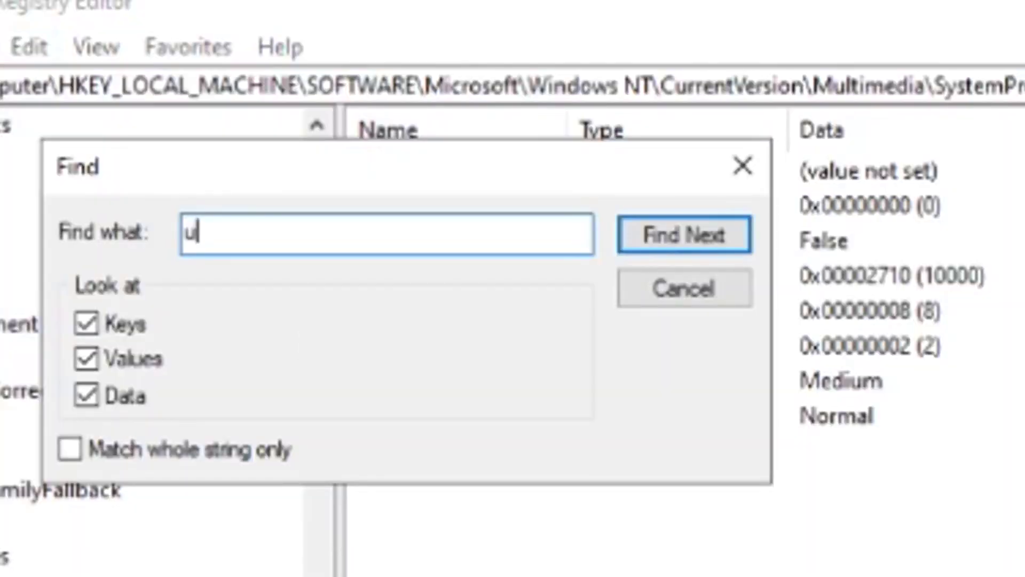
{"action": "type", "text": "lps"}
{"action": "left_click", "coordinate": [669, 242]}
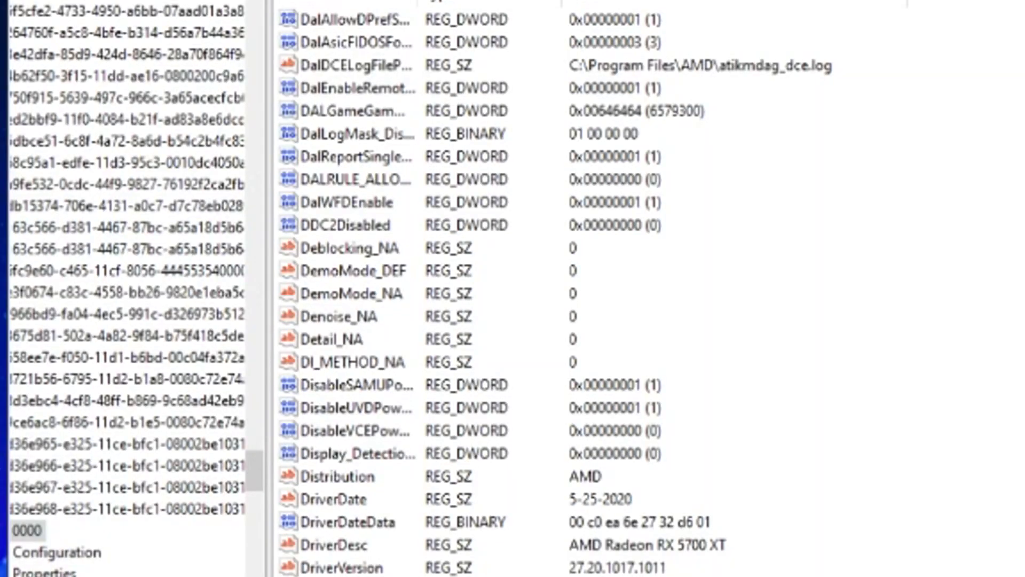
Change the EnableUlps value data to 0 and save it.
{"action": "key", "text": "Return"}
{"action": "key", "text": "BackSpace"}
{"action": "type", "text": "0"}
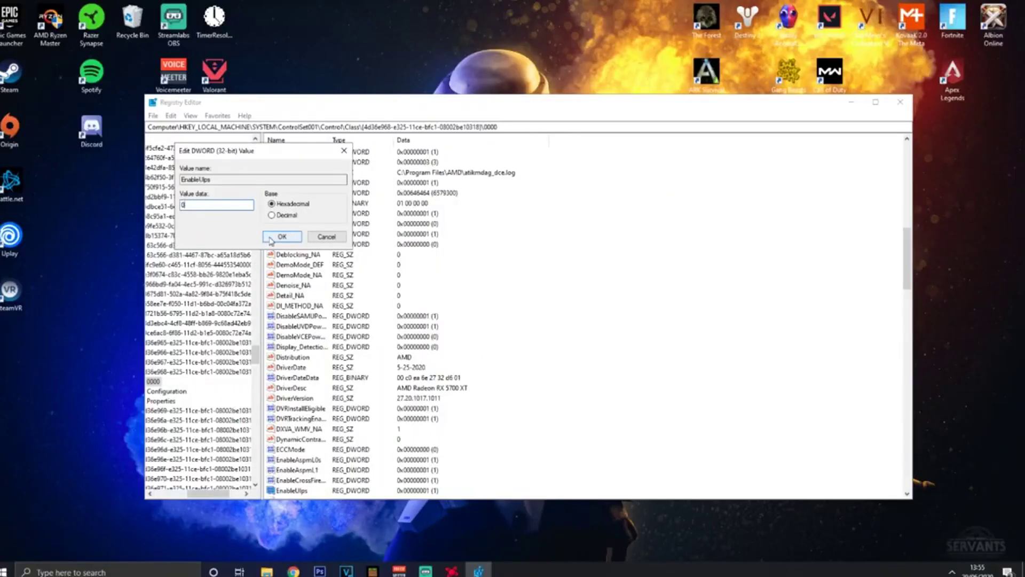
{"action": "left_click", "coordinate": [271, 238]}
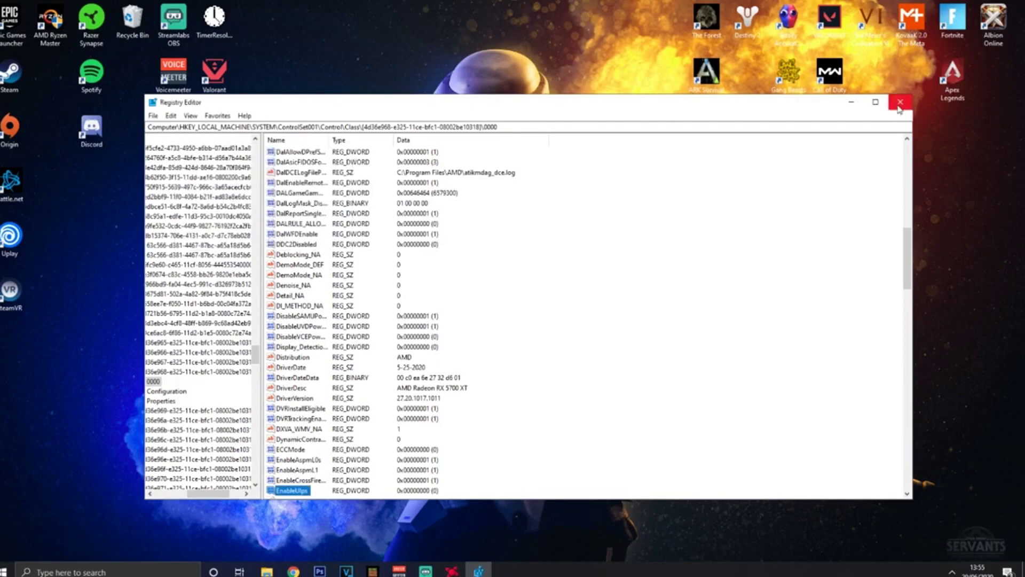